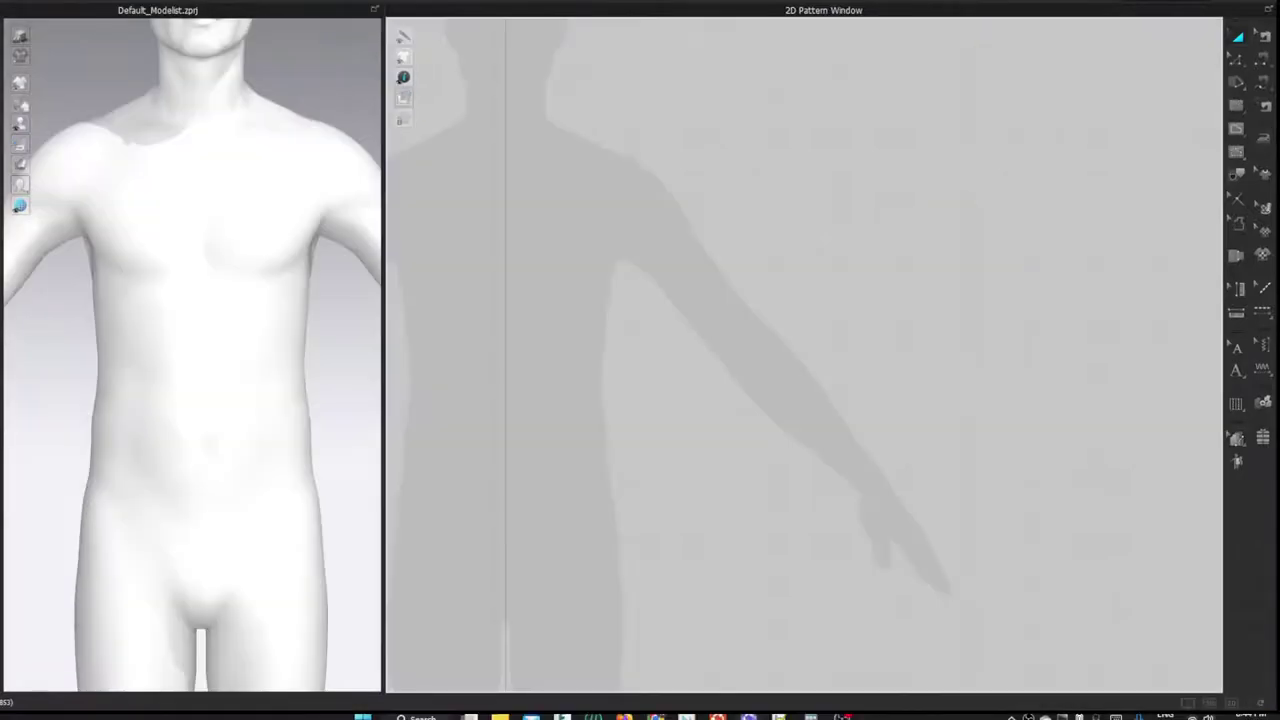
# - Draw a rectangle pattern about 34 by 79 cm over half of the avatar's torso, with its inner edge on the center line
pyautogui.press('s')
pyautogui.moveTo(513, 111); pyautogui.dragTo(732, 634)
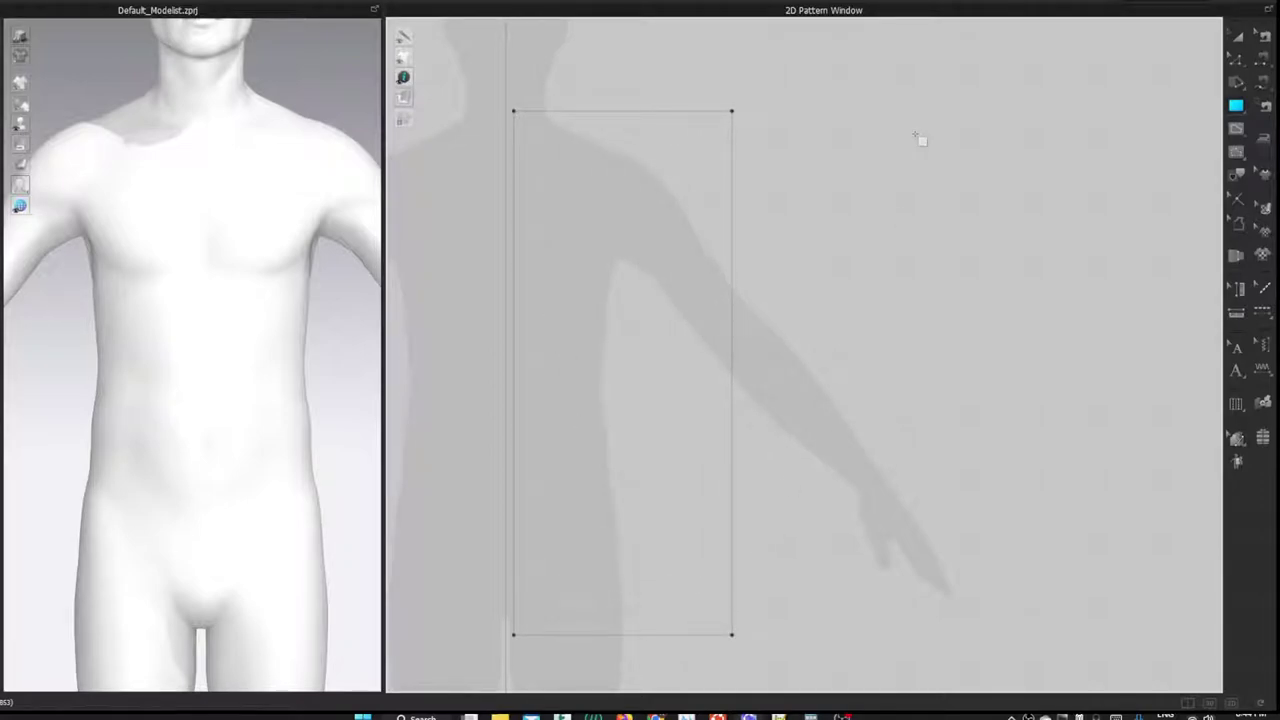
pyautogui.press('z')
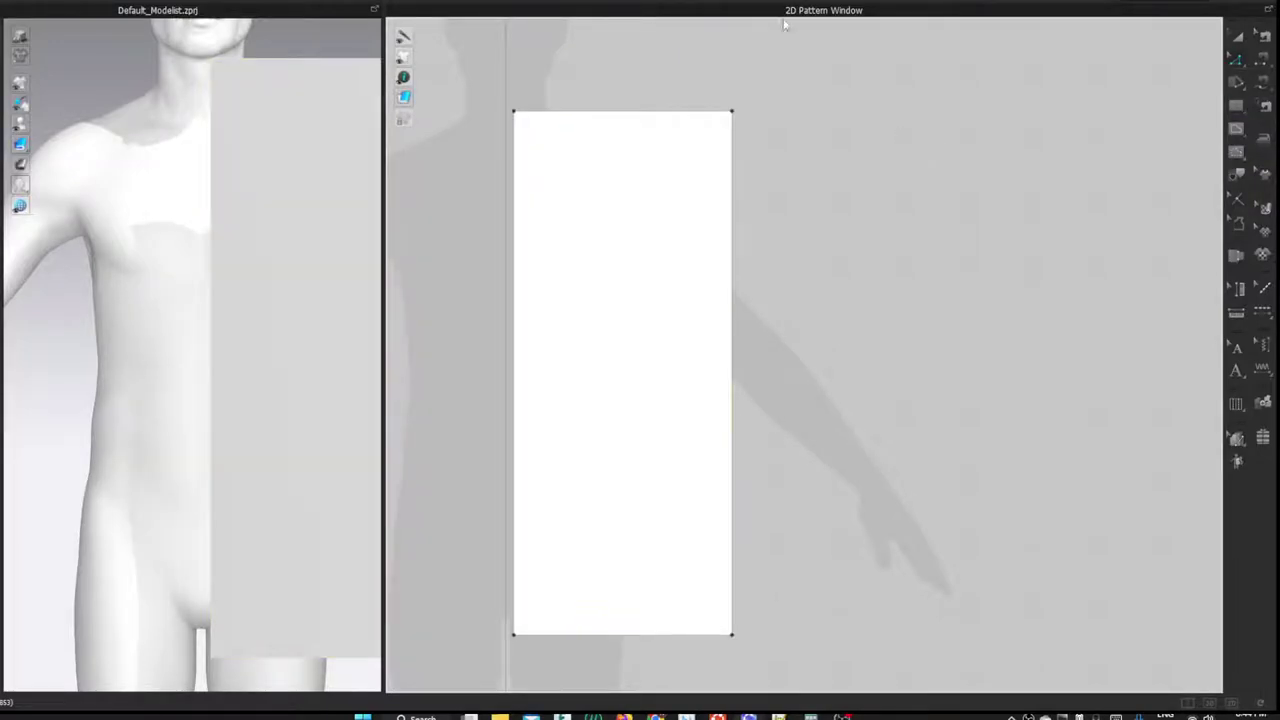
pyautogui.click(513, 246)
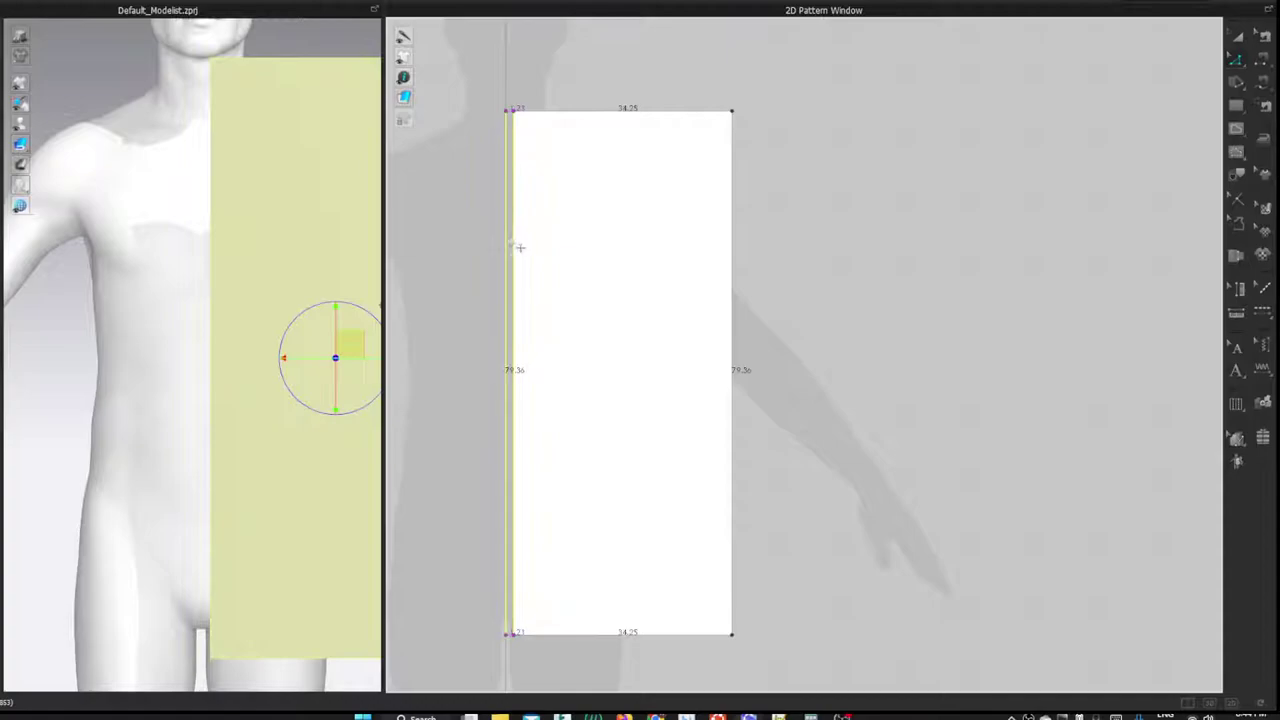
pyautogui.click(879, 128)
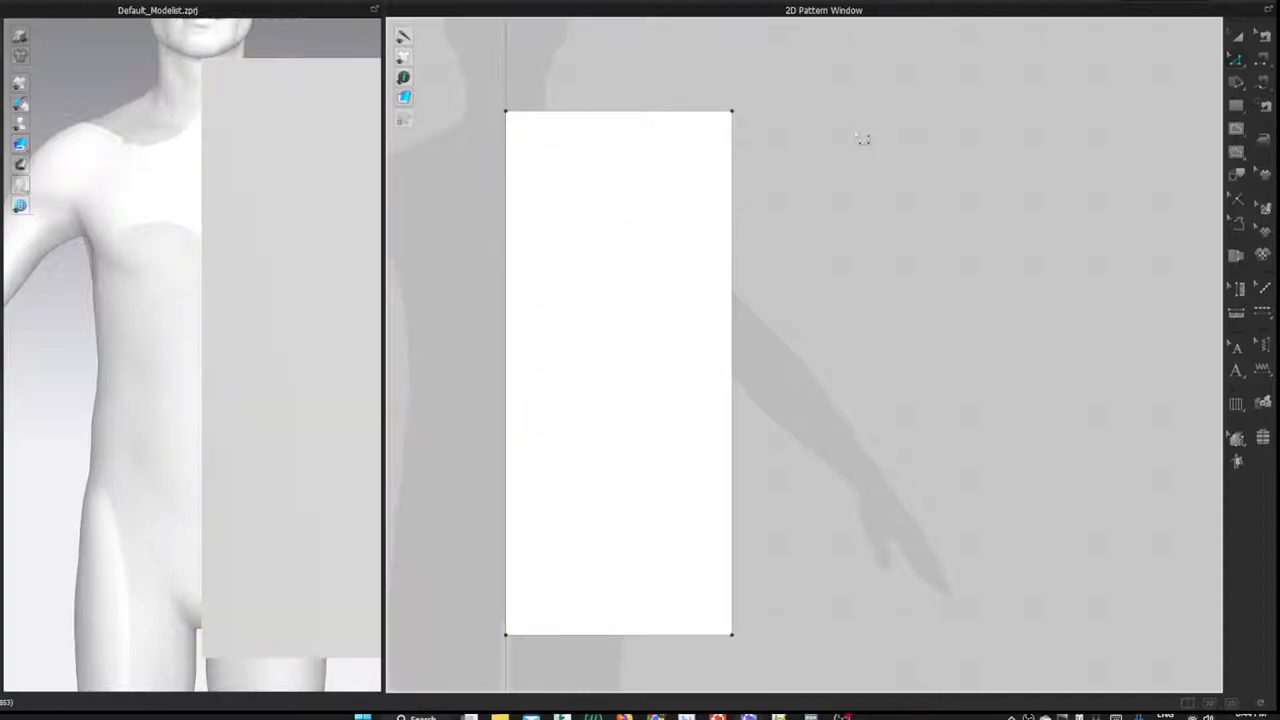
# - Switch the avatar's size measurements to centimeters and check its chest circumference
pyautogui.rightClick(292, 6)
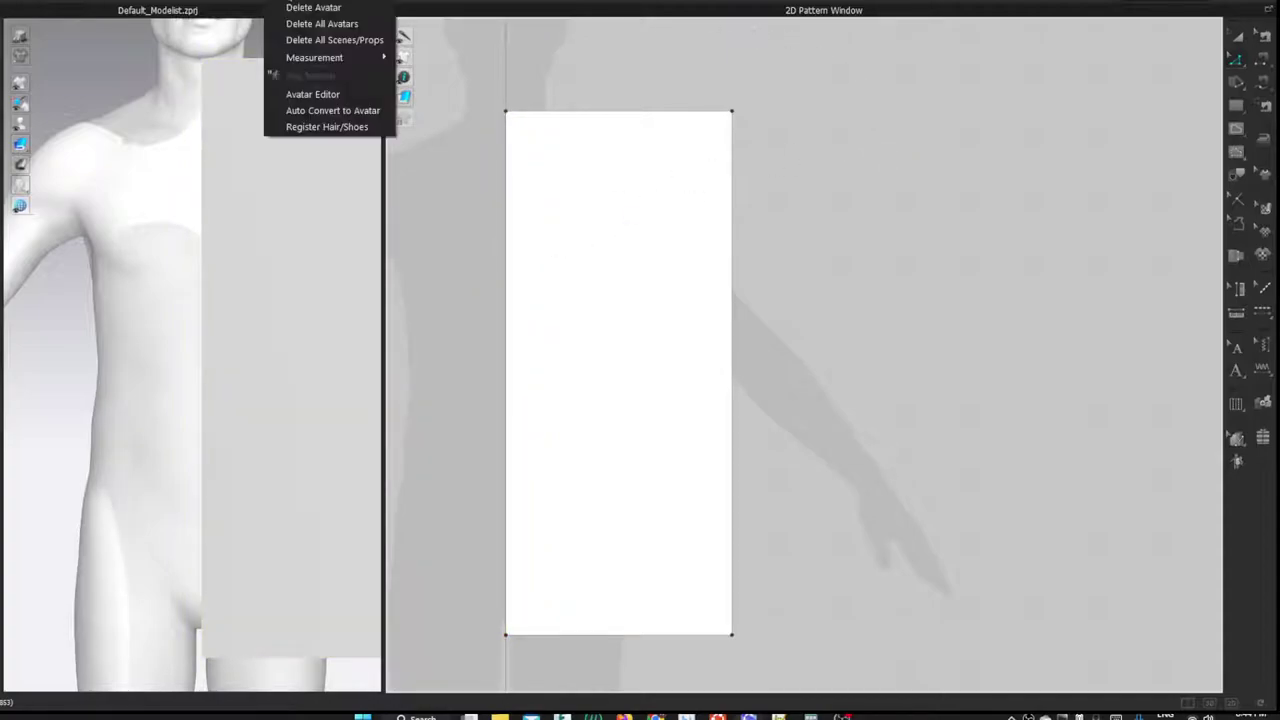
pyautogui.click(303, 93)
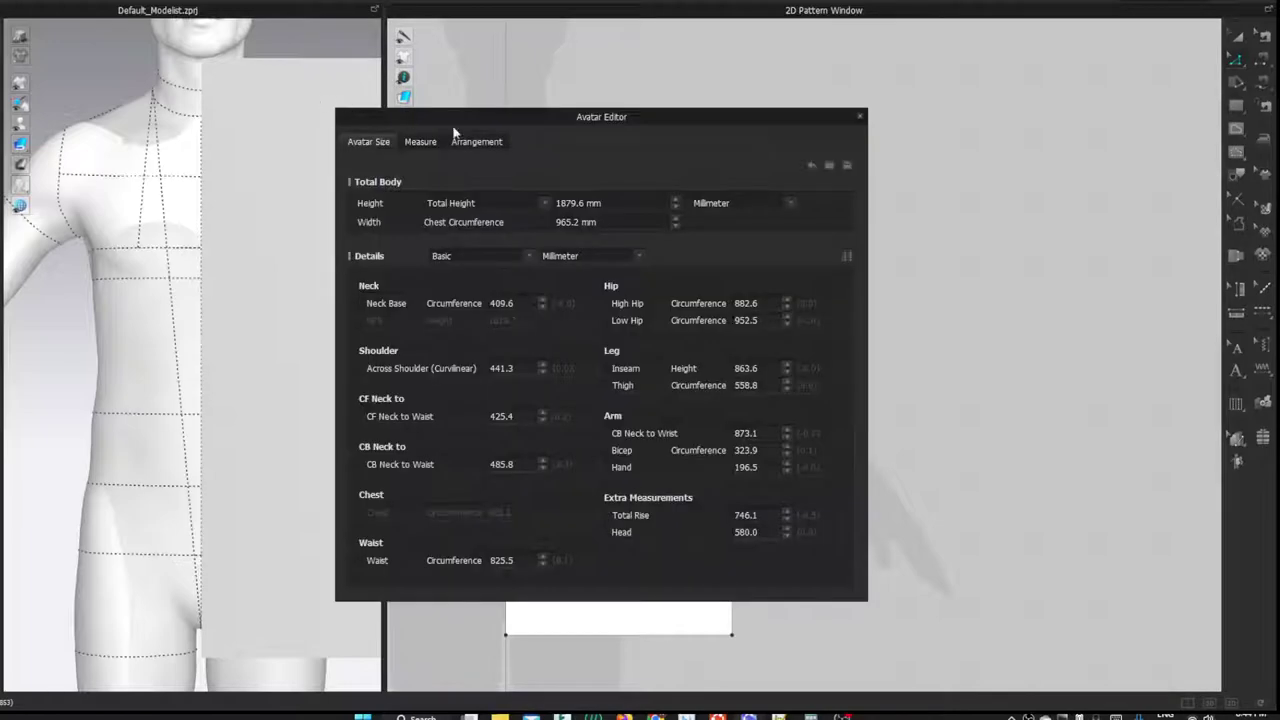
pyautogui.click(739, 203)
pyautogui.click(716, 224)
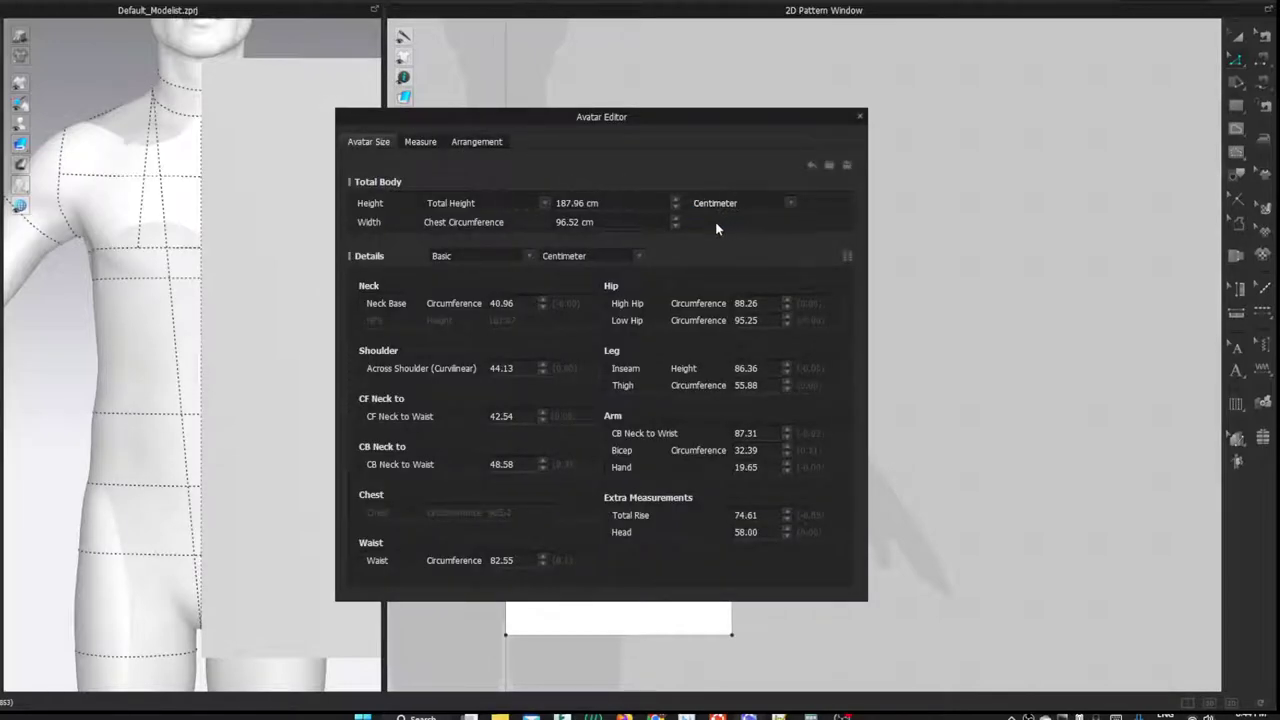
pyautogui.click(590, 222)
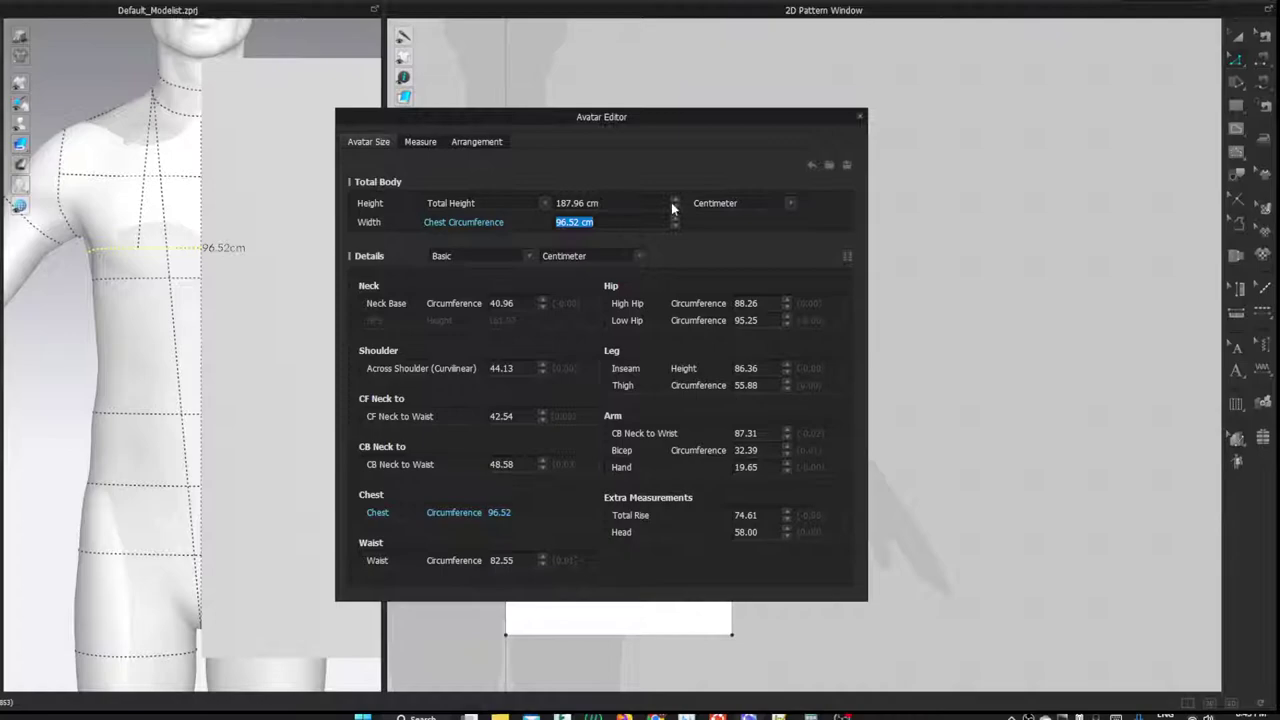
pyautogui.click(862, 118)
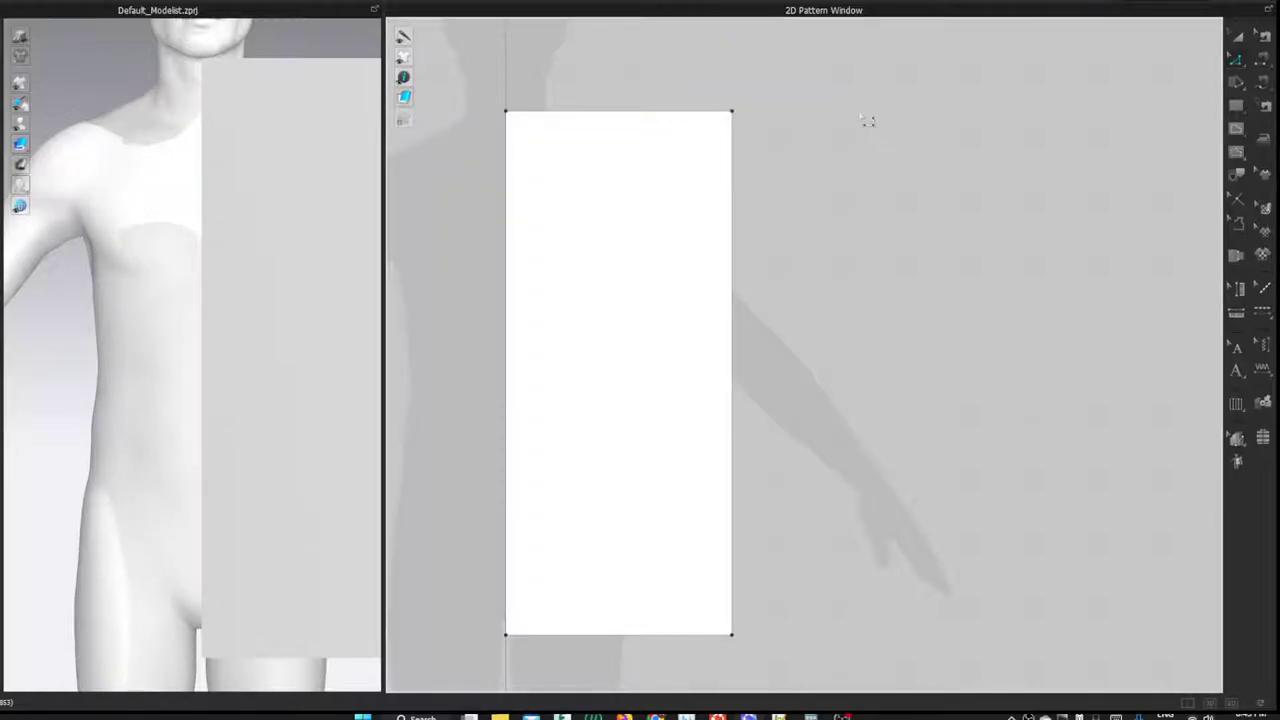
# - Narrow the rectangle to 27.13 cm, calculated from 96.52/4, by shortening its top edge and squaring up the bottom outer corner
pyautogui.rightClick(570, 112)
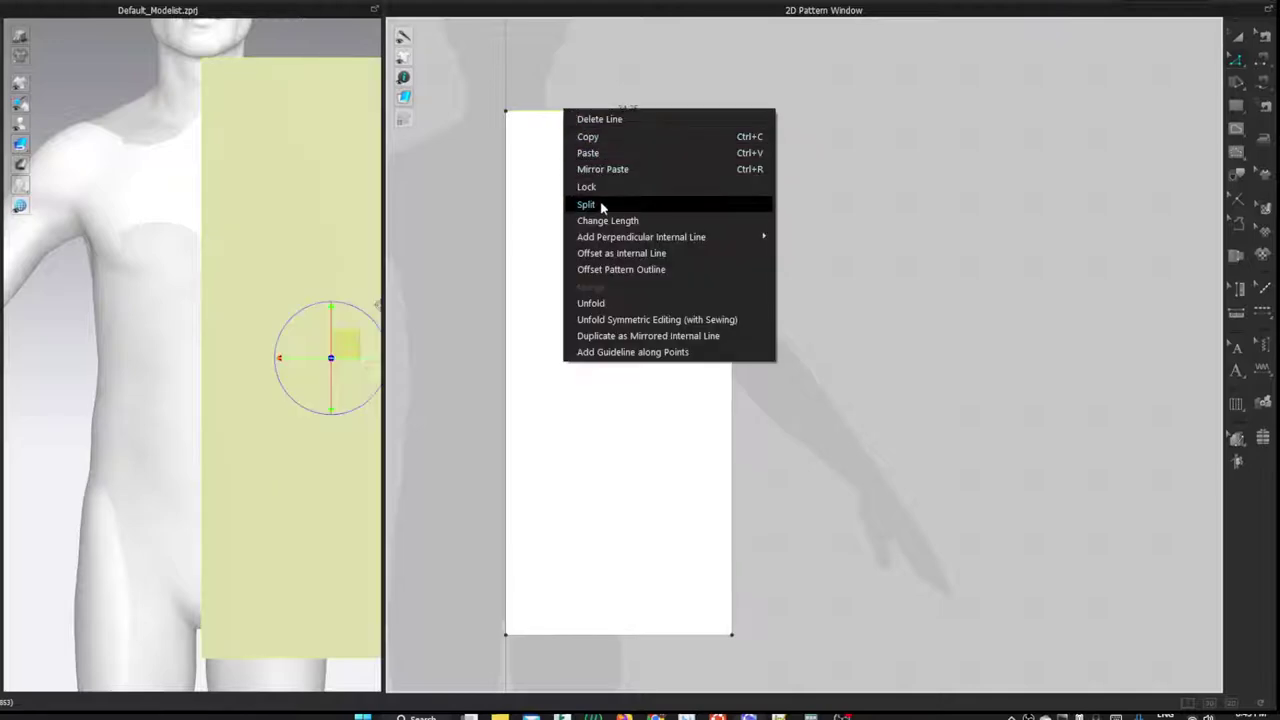
pyautogui.click(606, 217)
pyautogui.moveTo(568, 254); pyautogui.dragTo(941, 234)
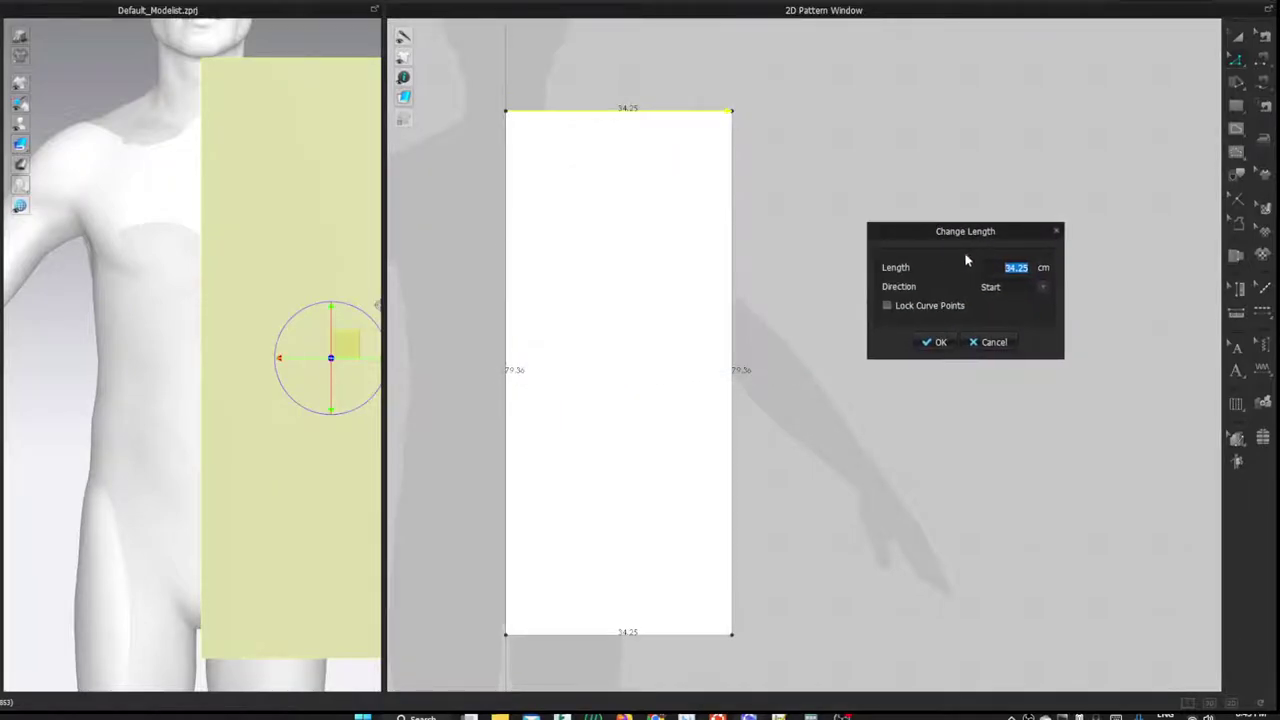
pyautogui.click(1024, 274)
pyautogui.moveTo(608, 200); pyautogui.dragTo(997, 252)
pyautogui.write('96.52')
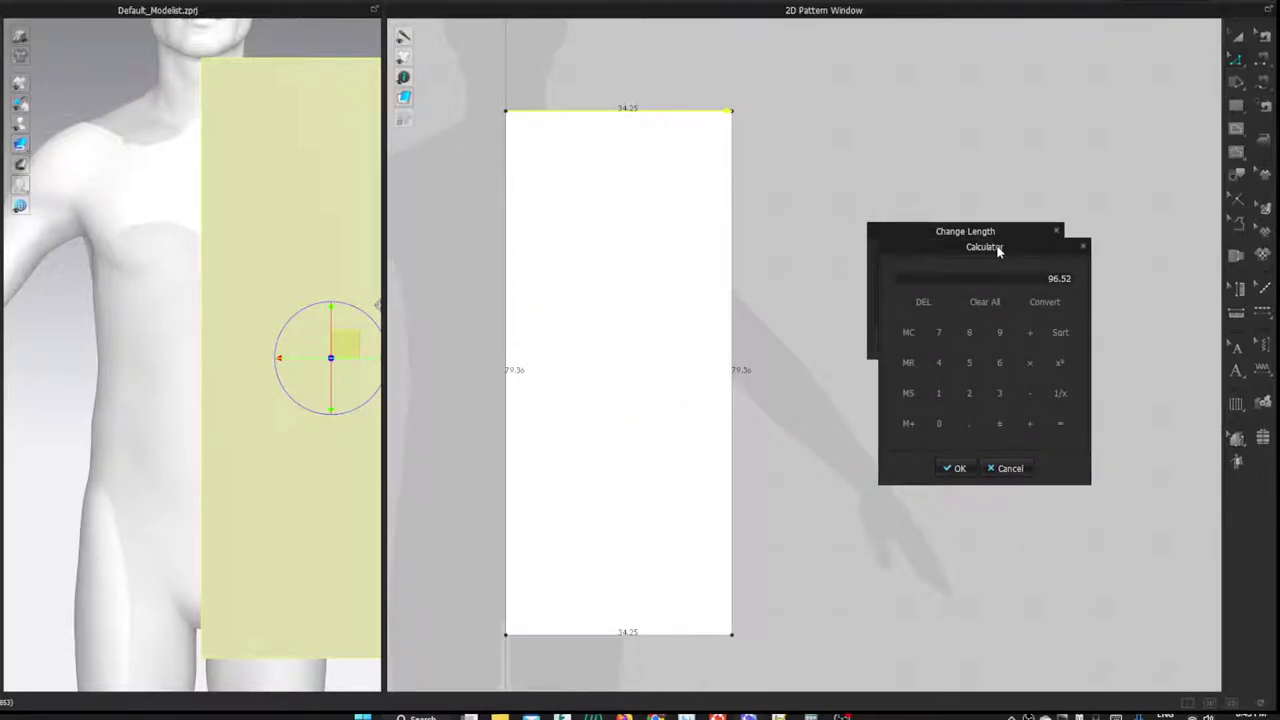
pyautogui.write('/4')
pyautogui.press('Return')
pyautogui.click(953, 468)
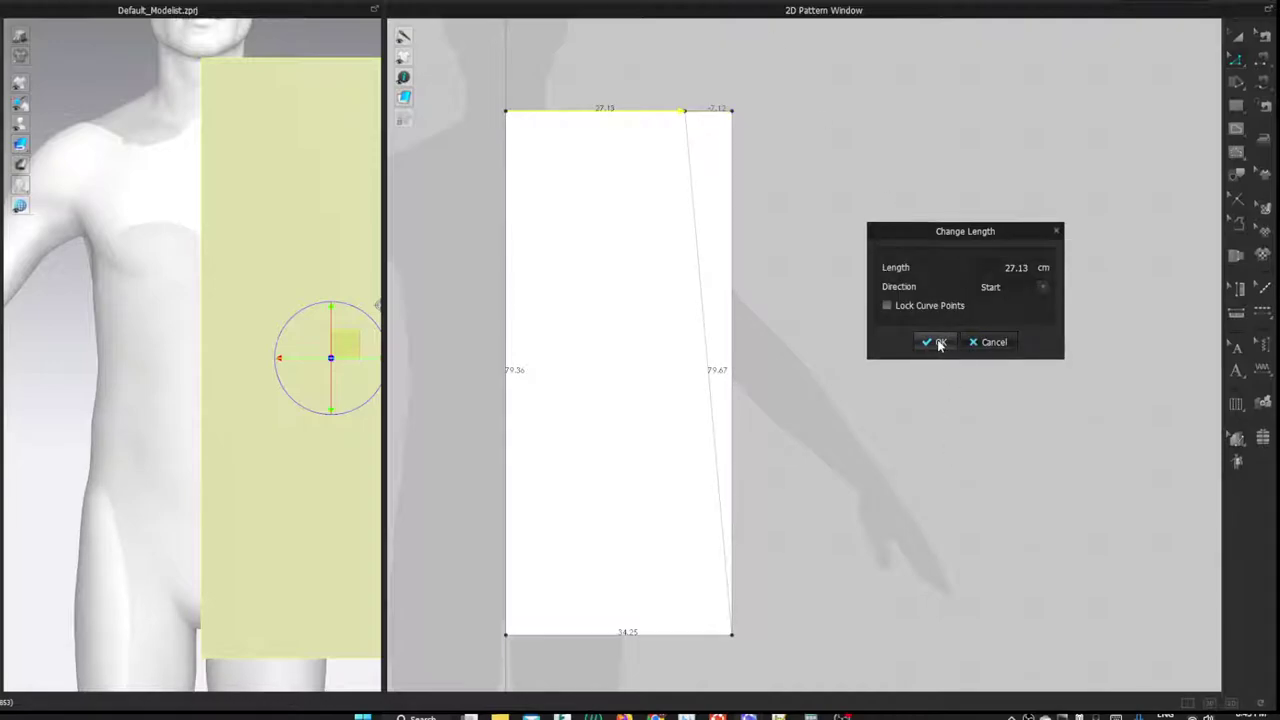
pyautogui.click(939, 343)
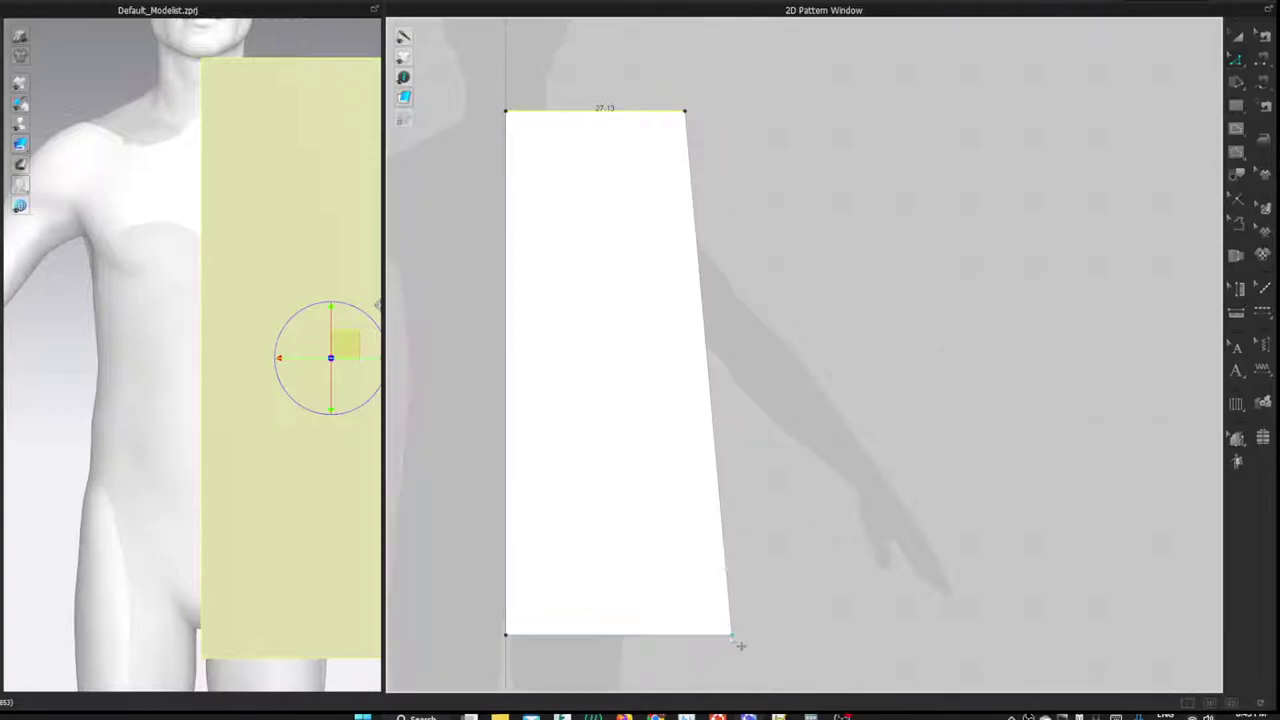
pyautogui.moveTo(740, 645); pyautogui.dragTo(698, 643)
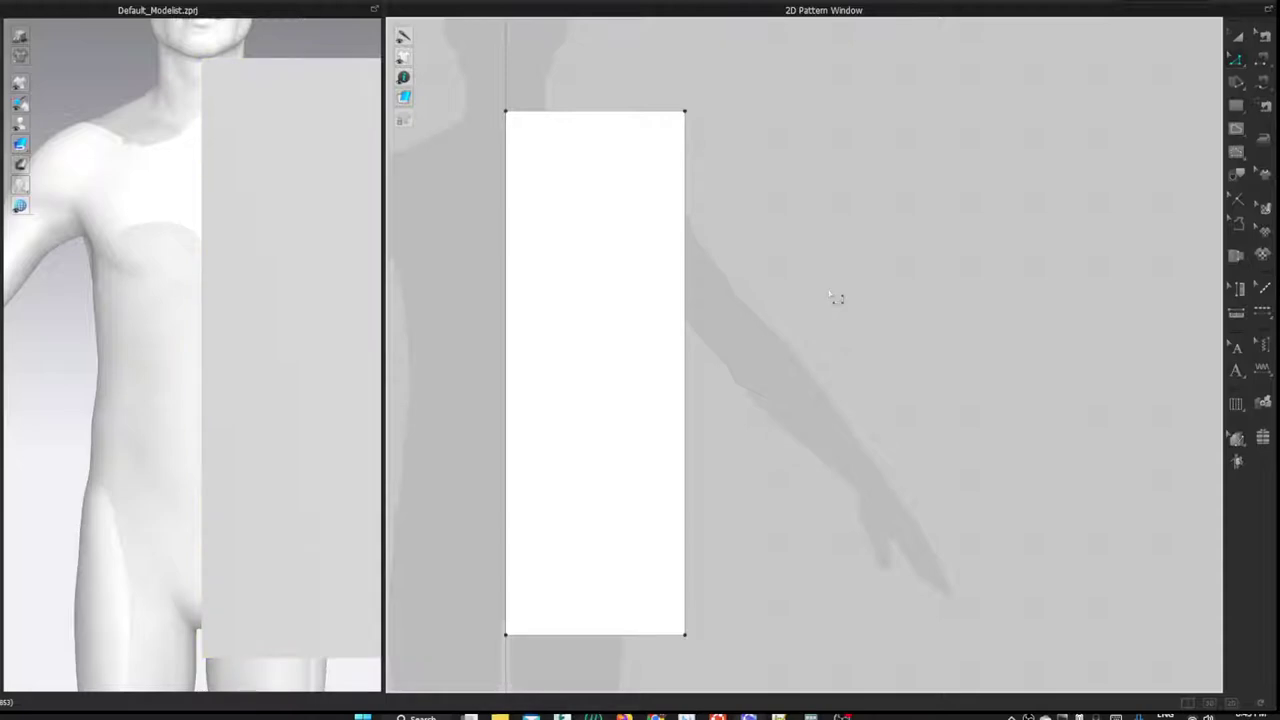
# - Split the center edge into two lines, with the upper segment 1.9 cm long
pyautogui.rightClick(507, 126)
pyautogui.click(527, 218)
pyautogui.moveTo(560, 166); pyautogui.dragTo(795, 167)
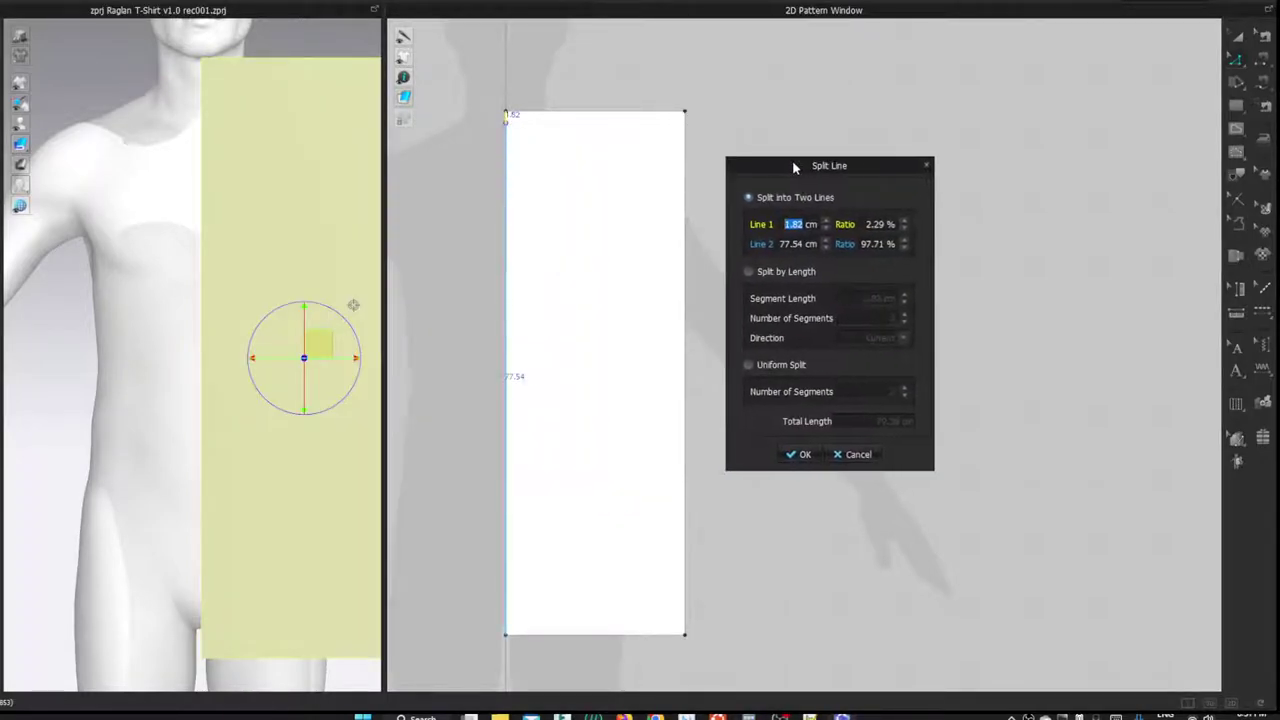
pyautogui.write('1.9')
pyautogui.press('Return')
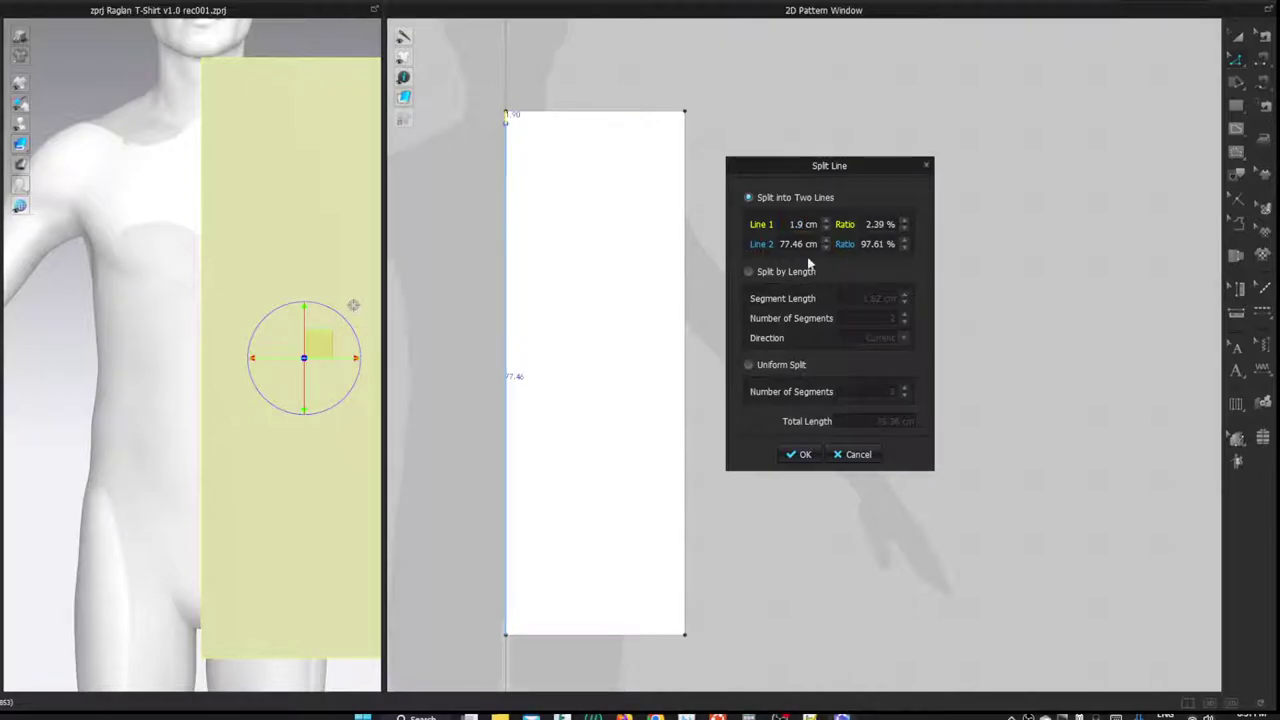
pyautogui.click(805, 455)
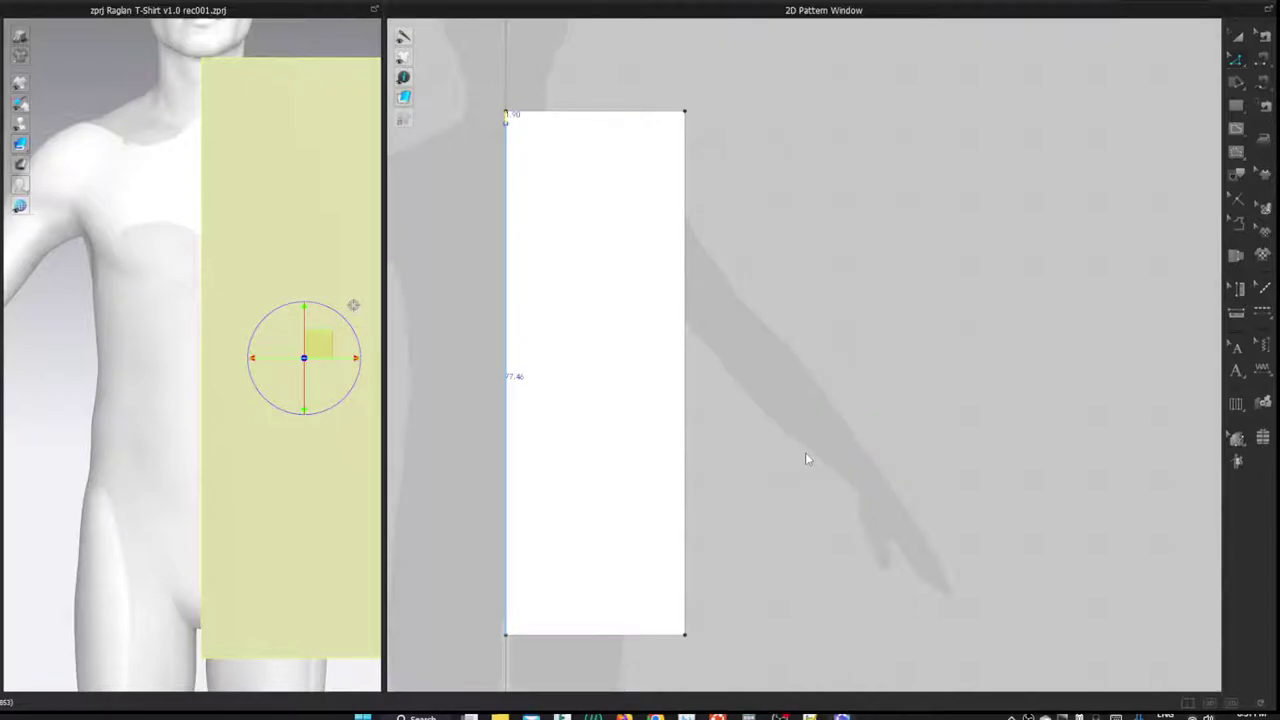
pyautogui.click(770, 166)
pyautogui.click(770, 166)
# - Check the avatar's CB Neck to Waist measurement
pyautogui.click(285, 2)
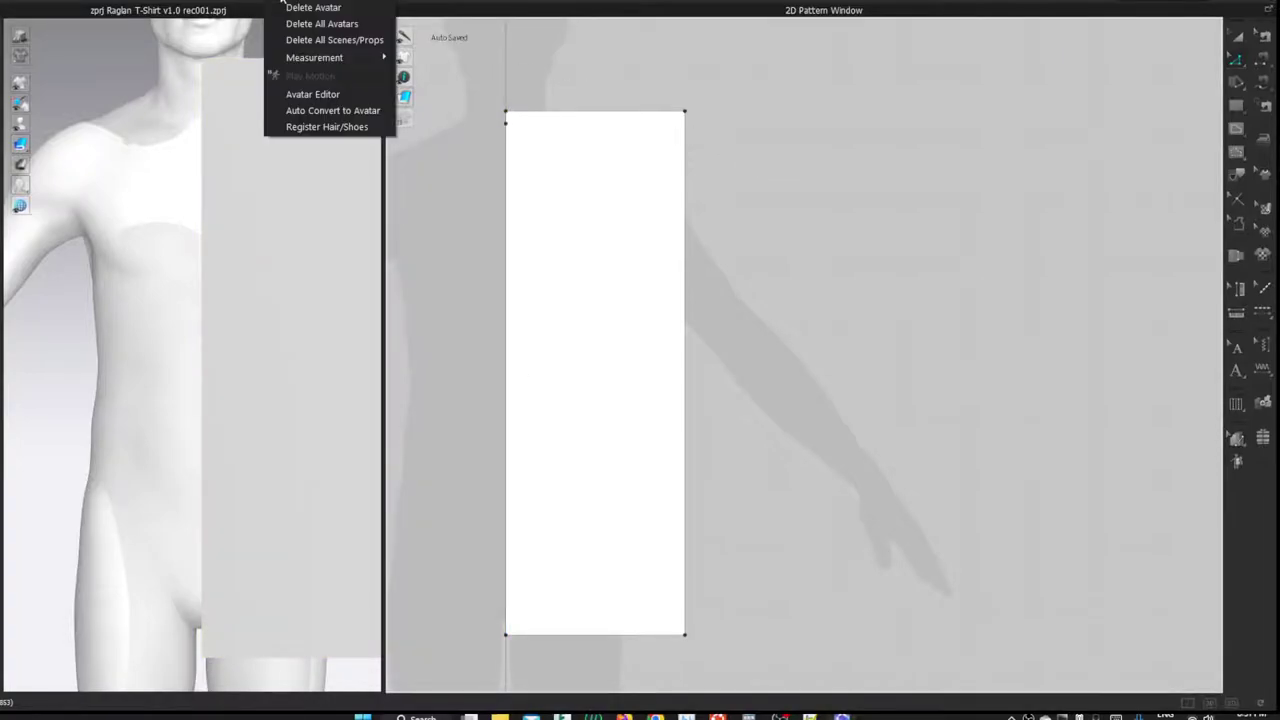
pyautogui.click(297, 94)
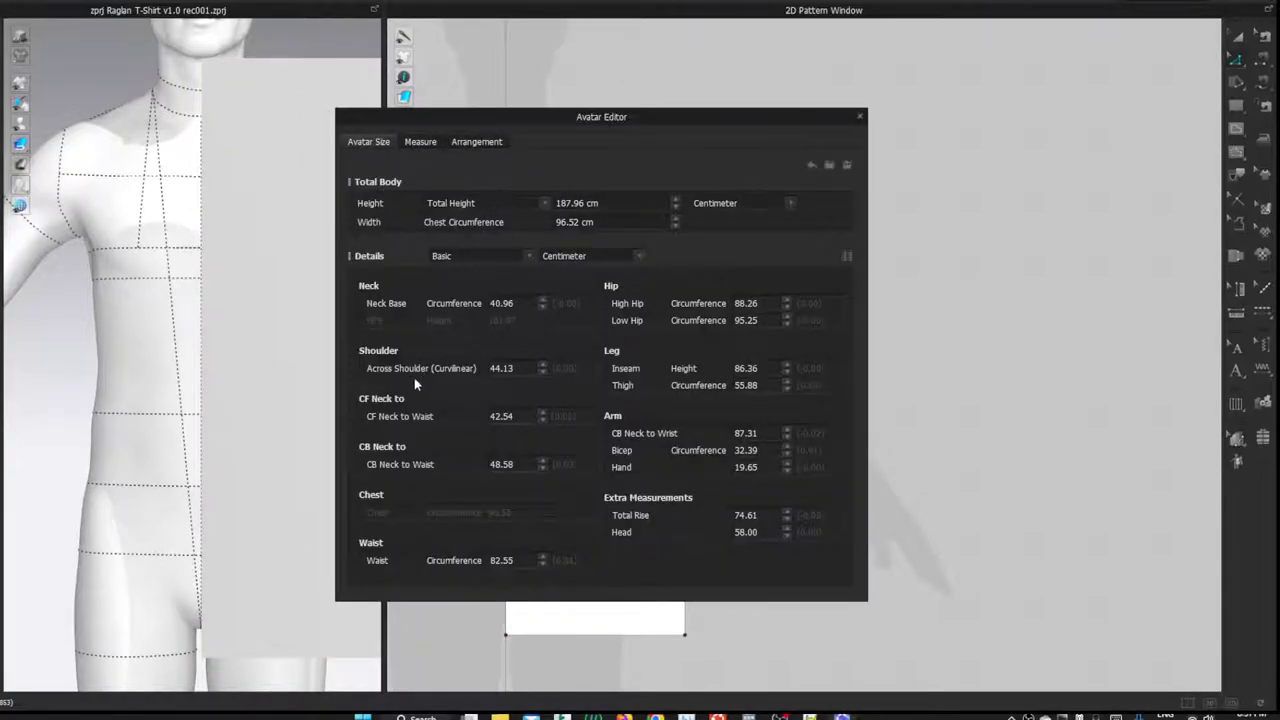
pyautogui.doubleClick(503, 465)
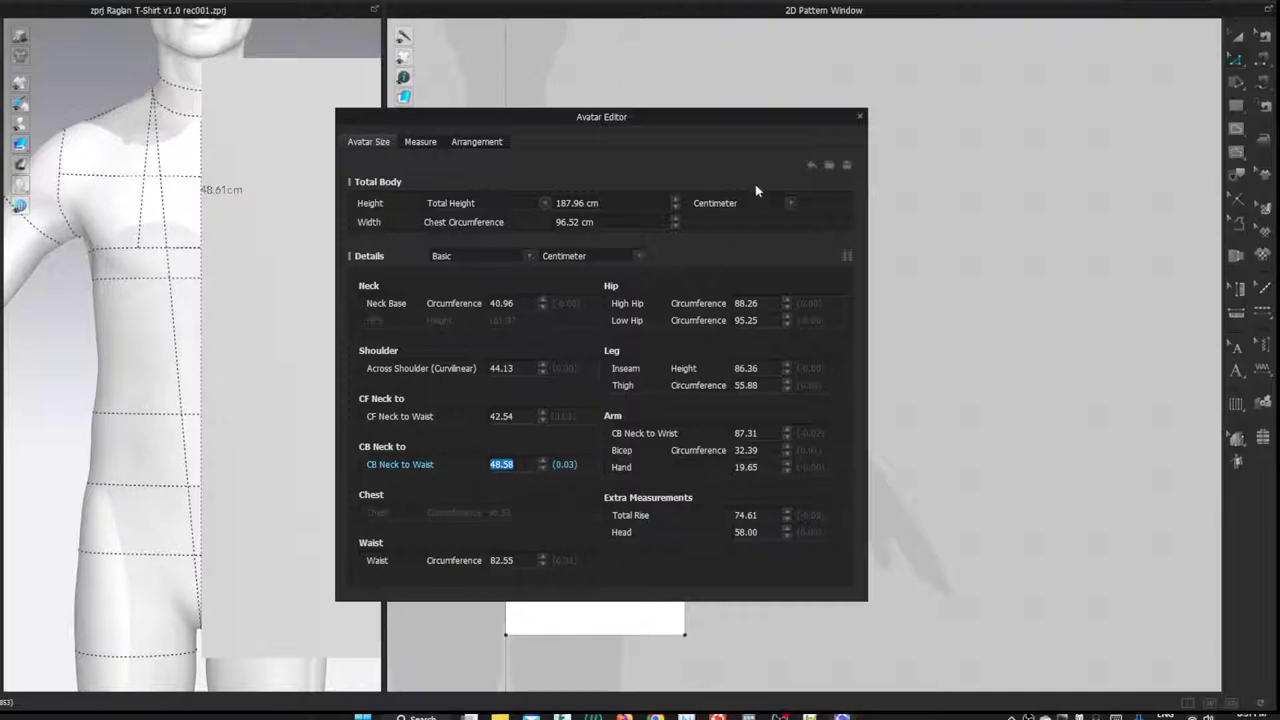
pyautogui.click(857, 117)
# - Split the center edge 48.58 cm below the neck point and draw a horizontal internal waist line from there to the side edge
pyautogui.click(515, 165)
pyautogui.rightClick(517, 165)
pyautogui.click(520, 250)
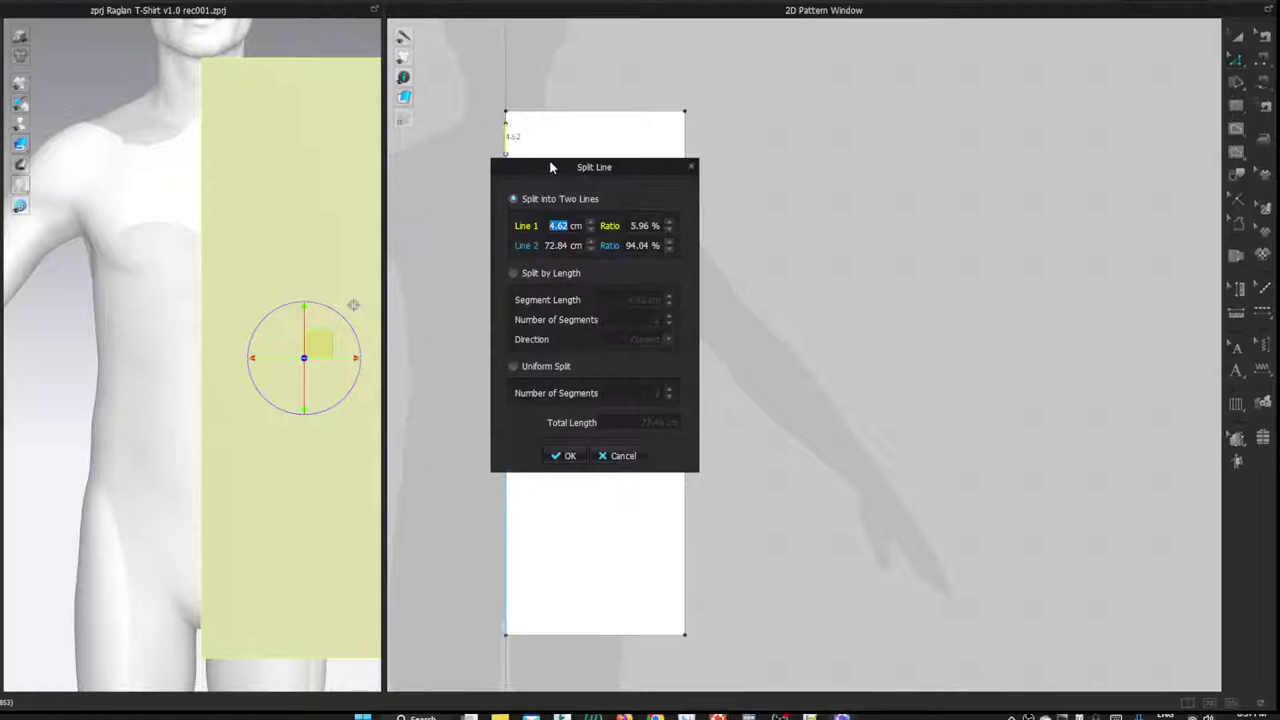
pyautogui.moveTo(552, 166); pyautogui.dragTo(821, 177)
pyautogui.write('48.58')
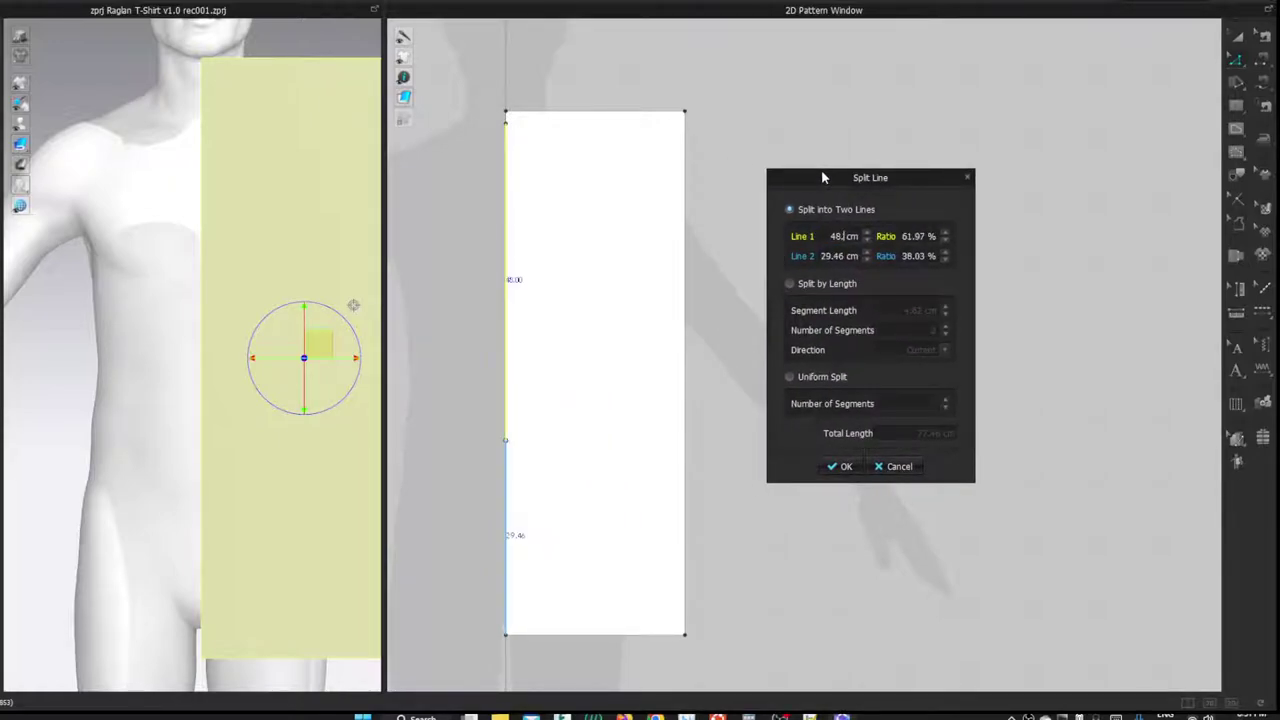
pyautogui.click(843, 466)
pyautogui.click(803, 391)
pyautogui.click(506, 443)
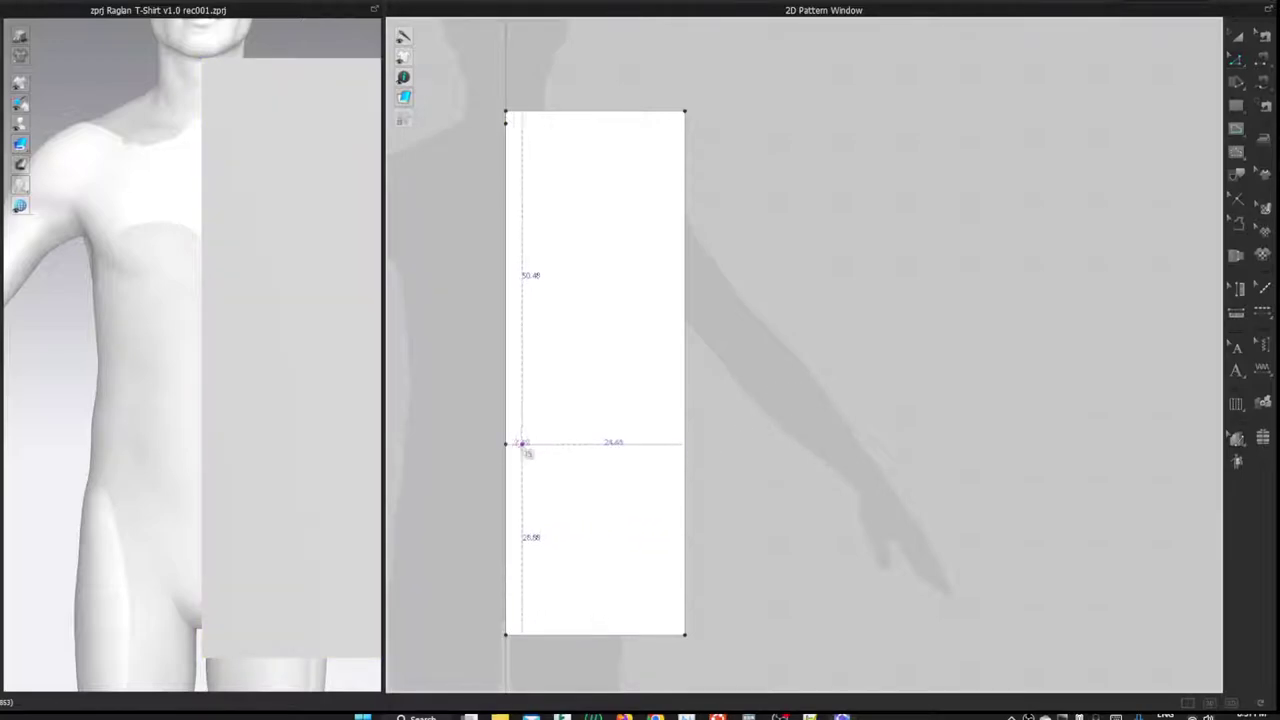
pyautogui.click(684, 443)
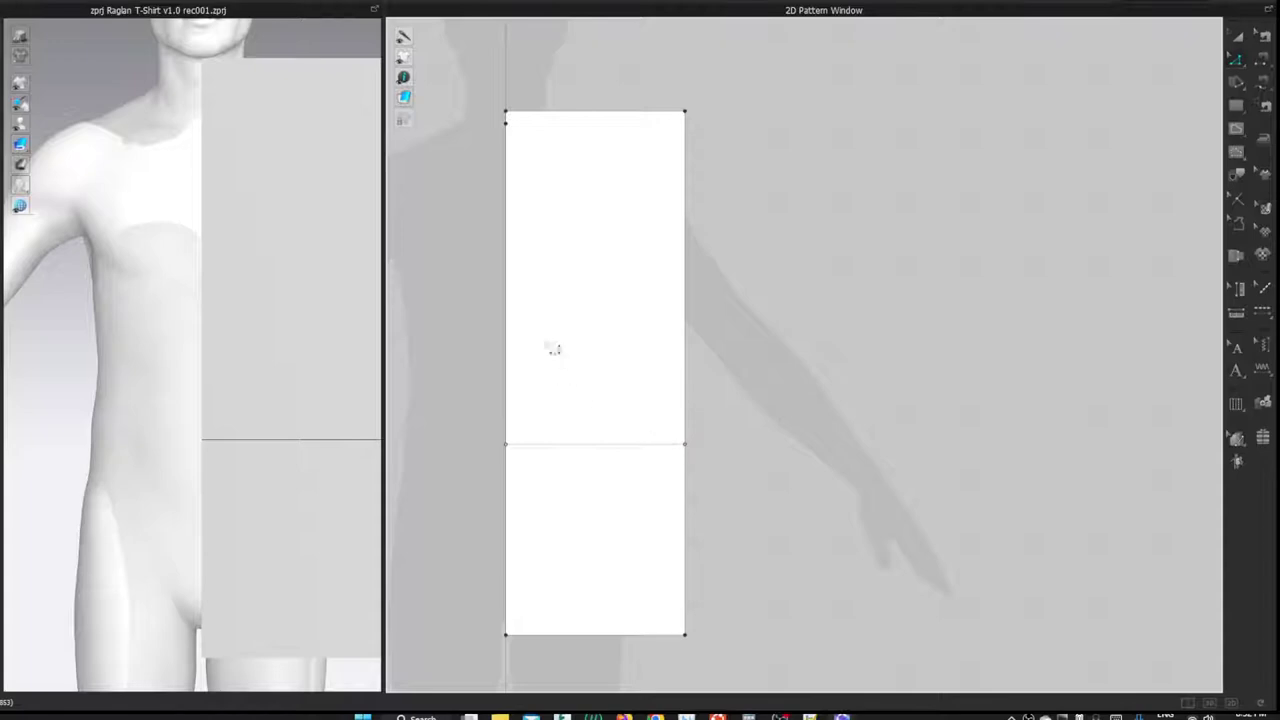
# - Show the avatar's Advanced (Human Body) measurements and check the waist to low hip distance
pyautogui.click(290, 3)
pyautogui.click(296, 93)
pyautogui.click(482, 256)
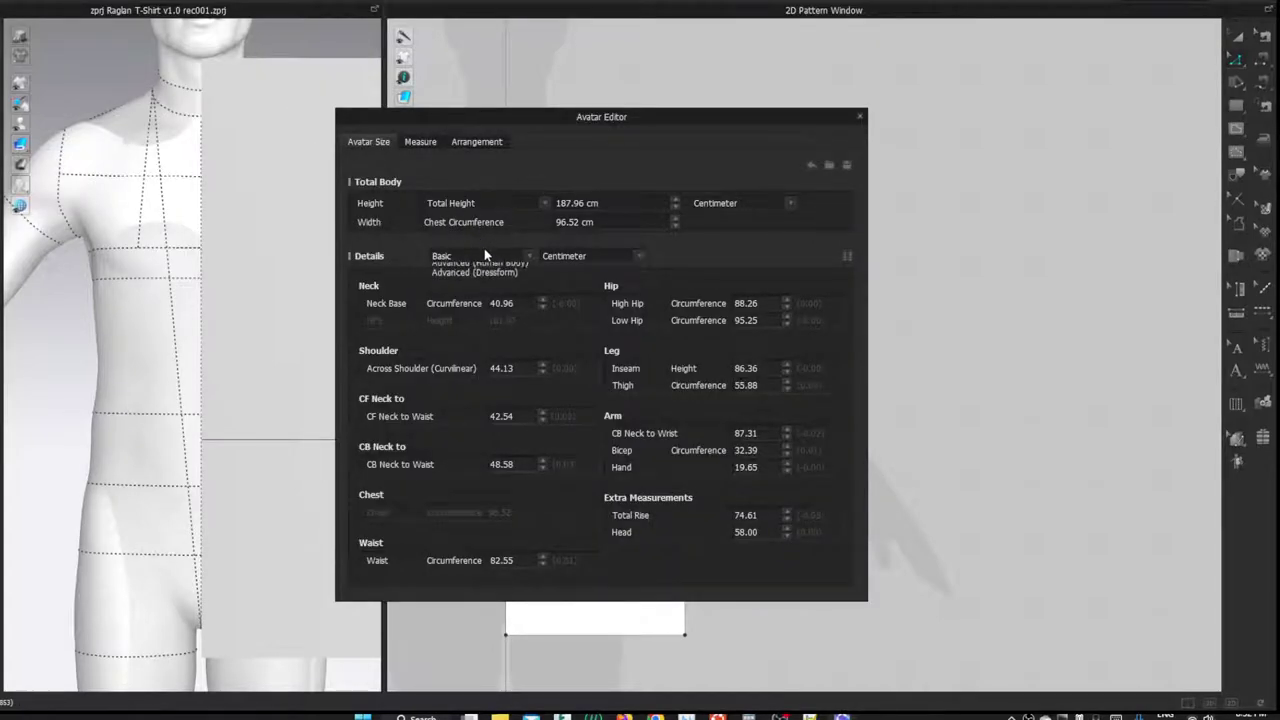
pyautogui.click(474, 277)
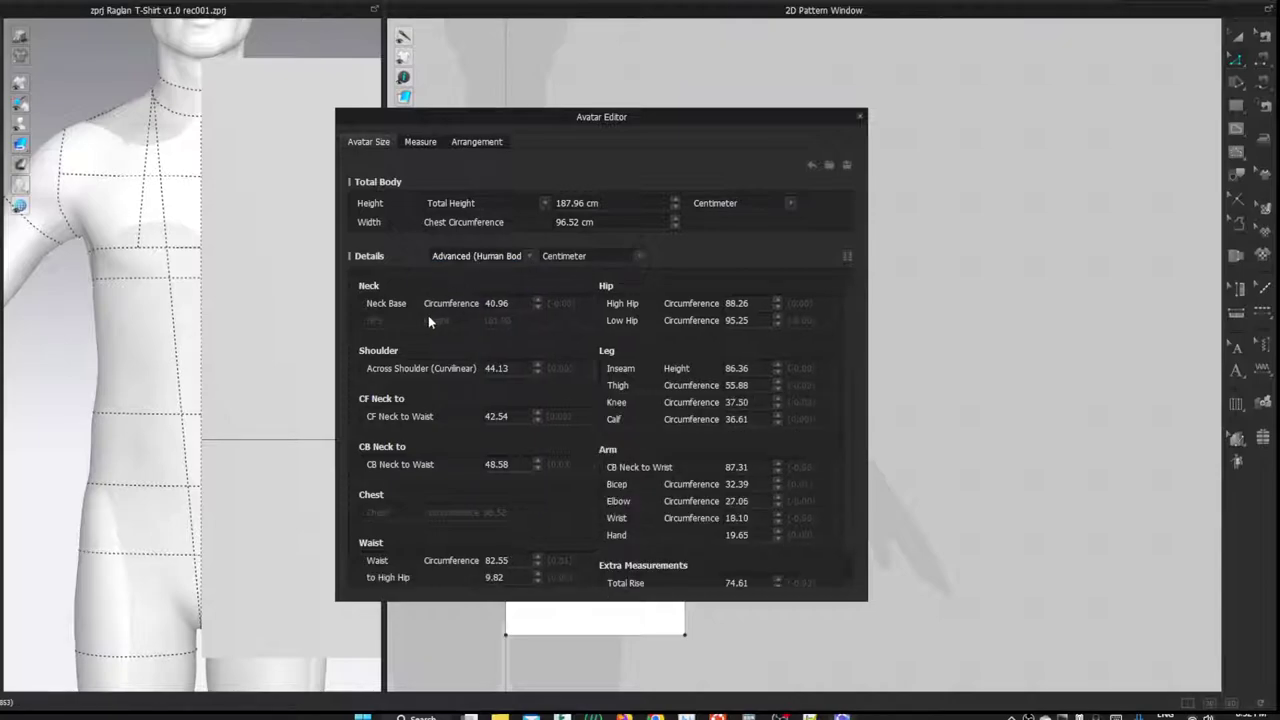
pyautogui.scroll(-1, 447, 443)
pyautogui.click(497, 569)
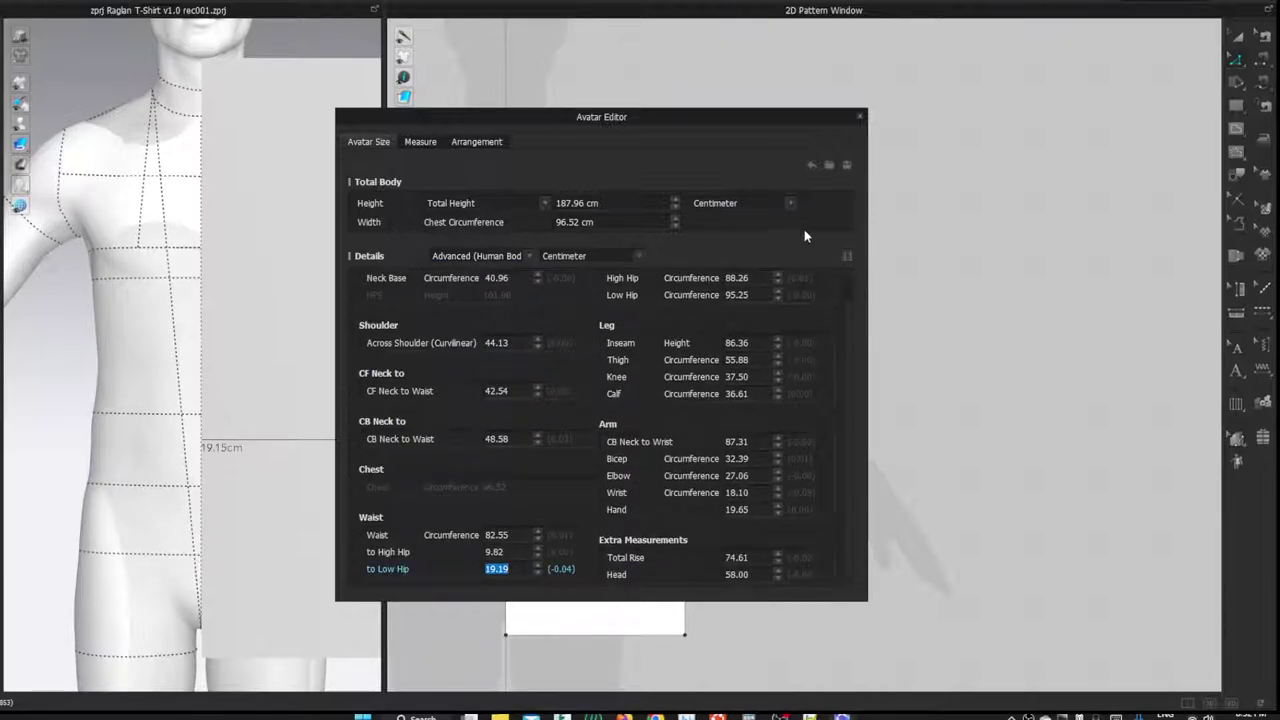
pyautogui.click(856, 118)
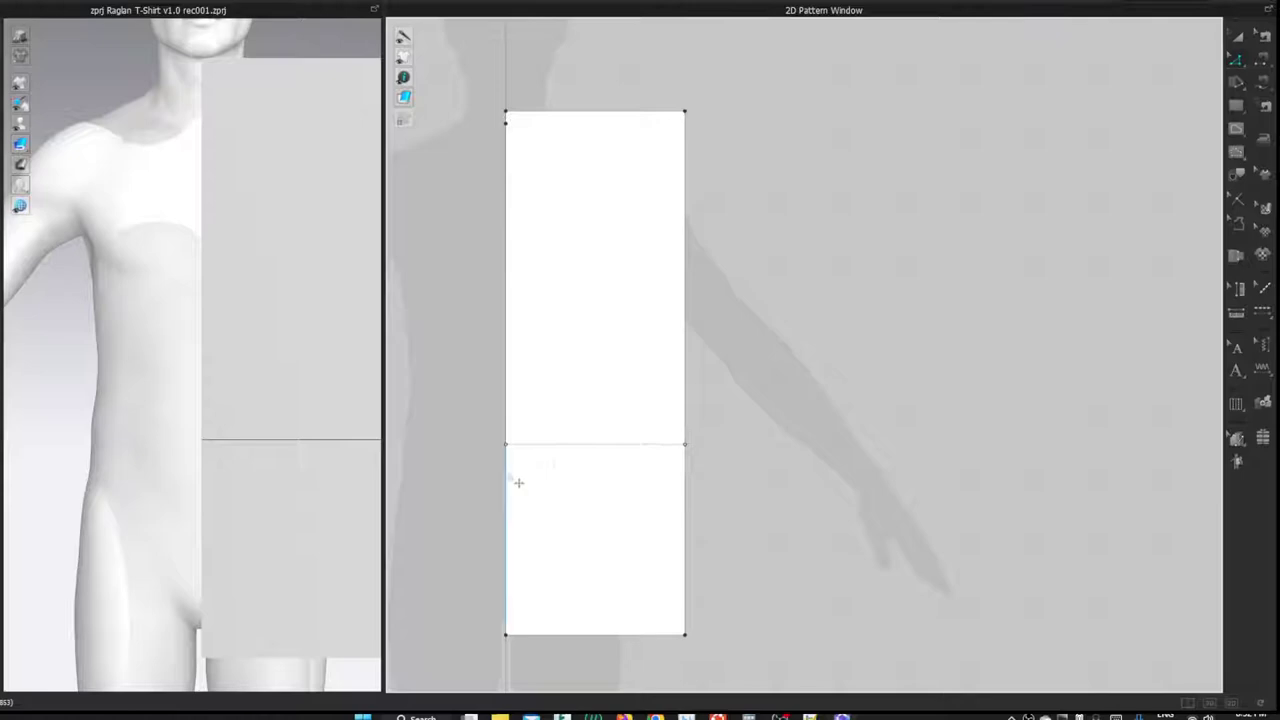
# - Set the center edge below the waist line to 19.19 cm with direction End, and level the bottom outer corner with it
pyautogui.rightClick(508, 478)
pyautogui.click(550, 583)
pyautogui.moveTo(606, 256); pyautogui.dragTo(900, 262)
pyautogui.click(929, 344)
pyautogui.write('19.19')
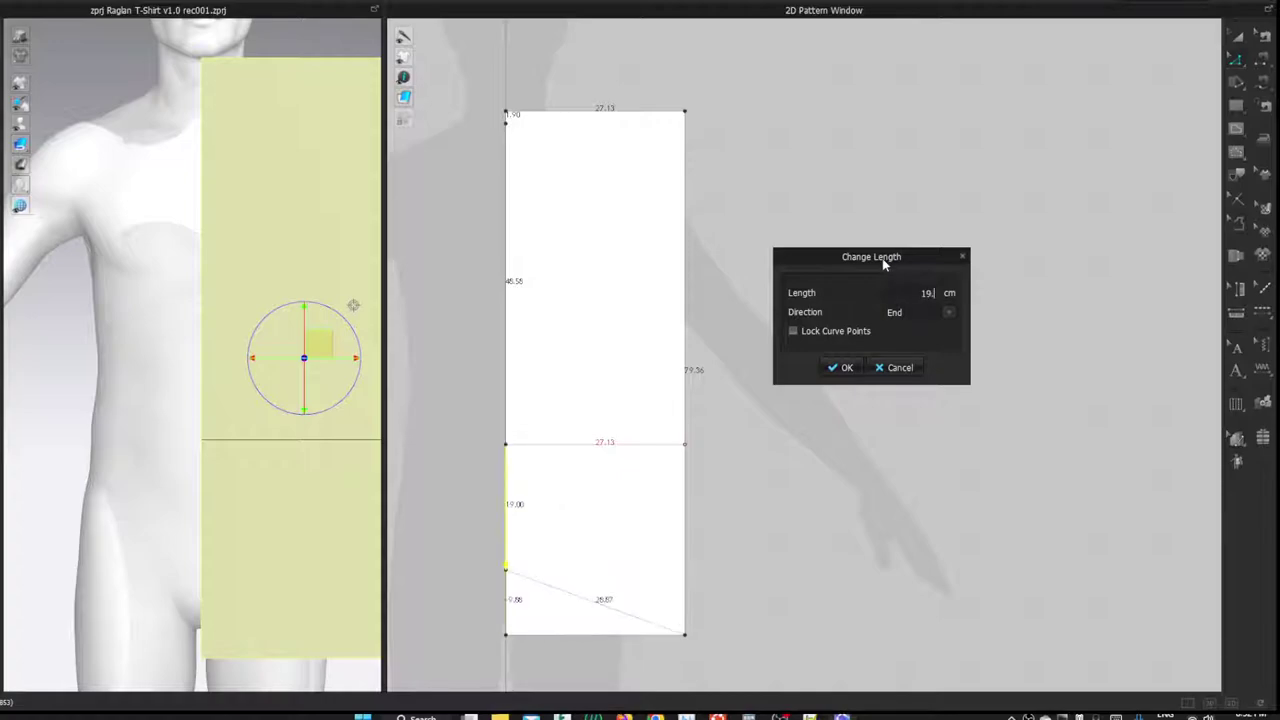
pyautogui.click(838, 369)
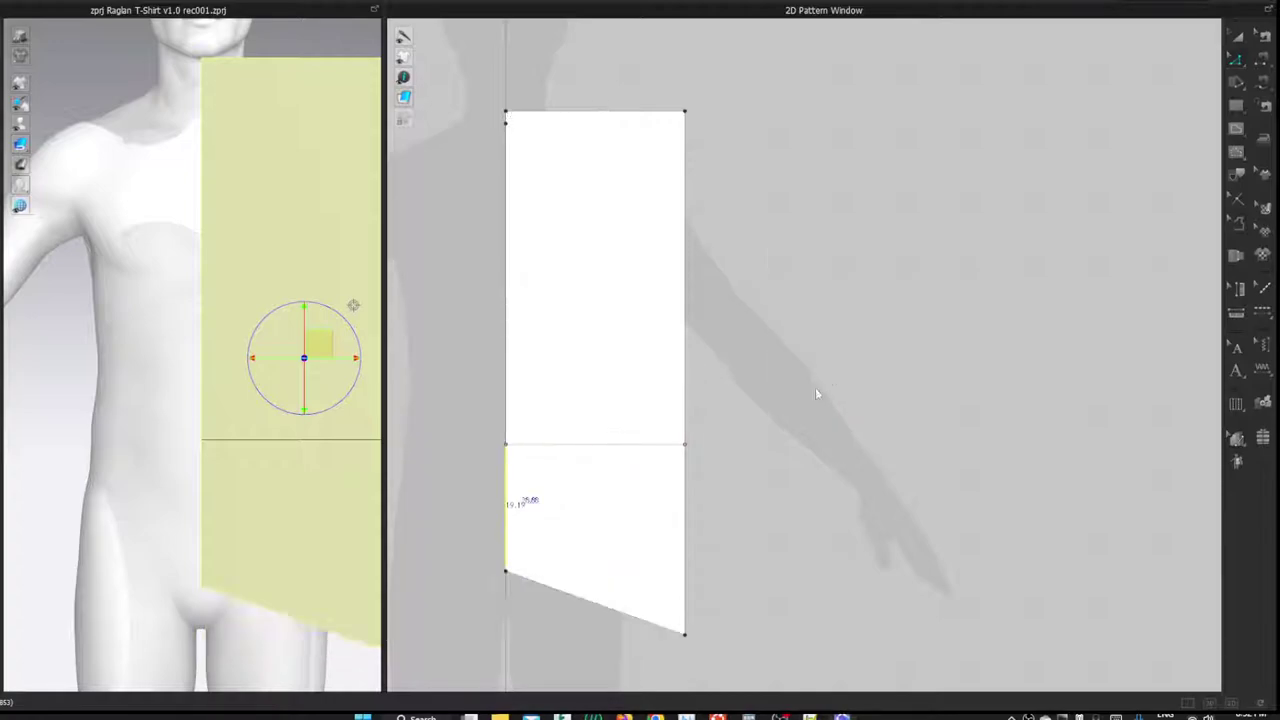
pyautogui.moveTo(686, 634); pyautogui.dragTo(685, 571)
pyautogui.click(851, 296)
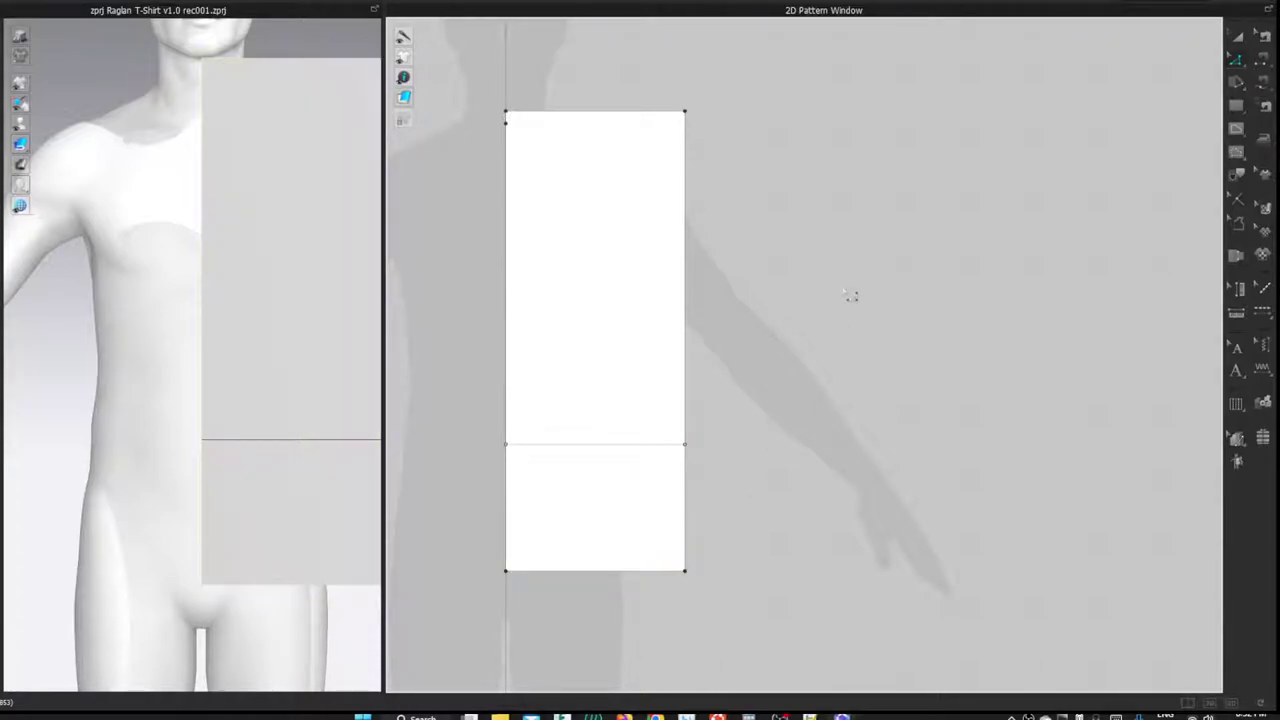
# - Split the center edge between the neck point and the waist line, with the upper segment 21.9 cm long
pyautogui.rightClick(510, 142)
pyautogui.click(555, 233)
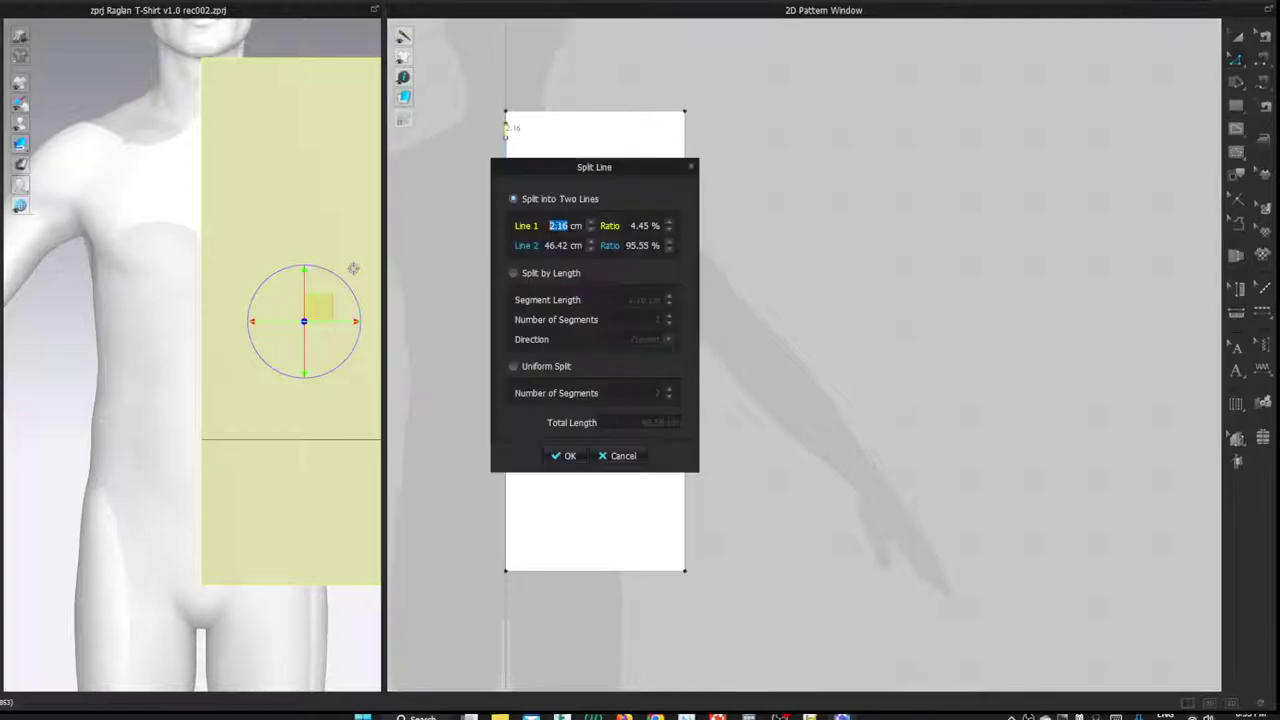
pyautogui.moveTo(543, 172); pyautogui.dragTo(787, 172)
pyautogui.write('21.9')
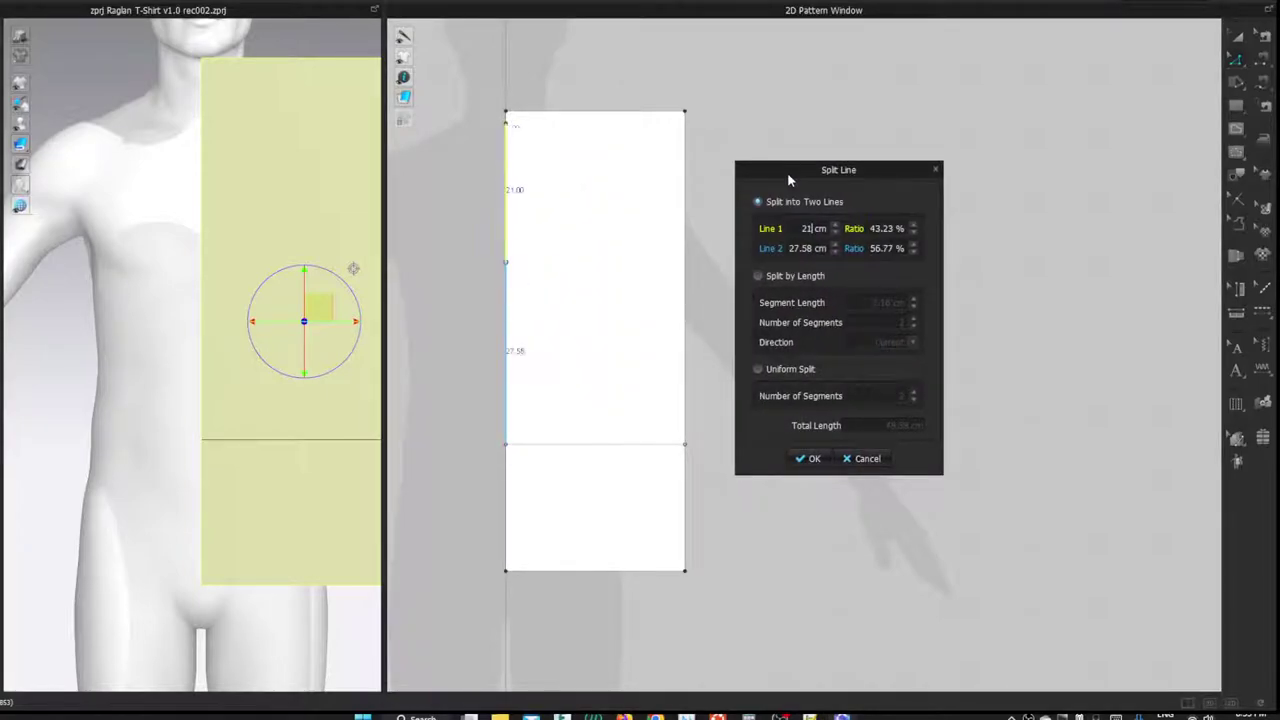
pyautogui.click(808, 458)
pyautogui.click(824, 208)
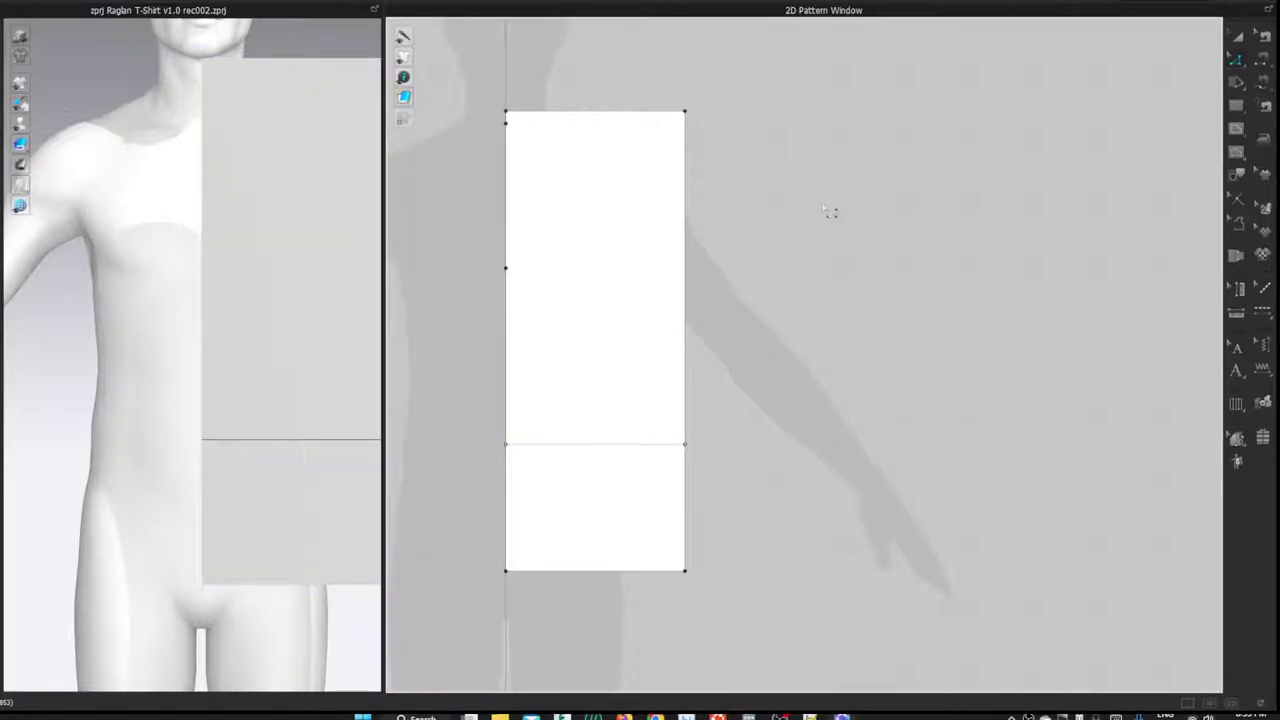
# - Draw a horizontal internal chest line from the 21.9 cm split point on the center edge across to the side edge
pyautogui.click(505, 267)
pyautogui.click(684, 267)
pyautogui.click(768, 265)
# - Show the avatar's body measurements and check the neck base circumference
pyautogui.click(295, 2)
pyautogui.click(291, 94)
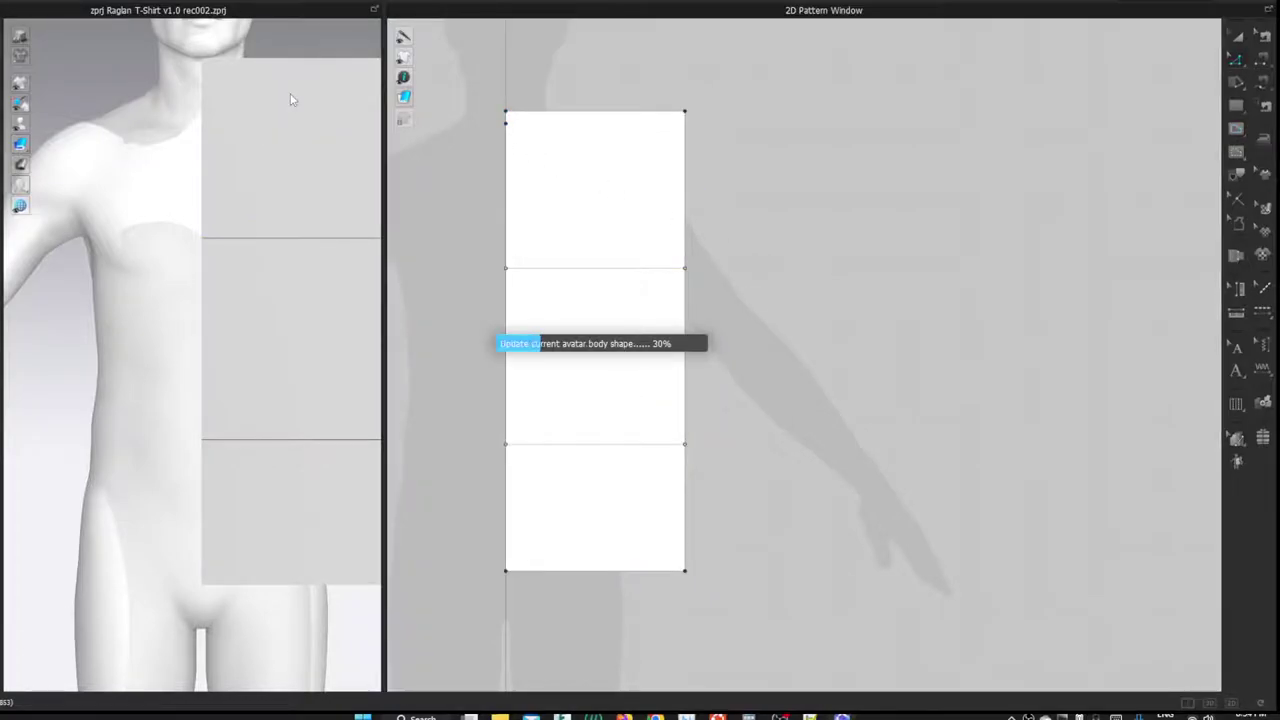
pyautogui.doubleClick(497, 278)
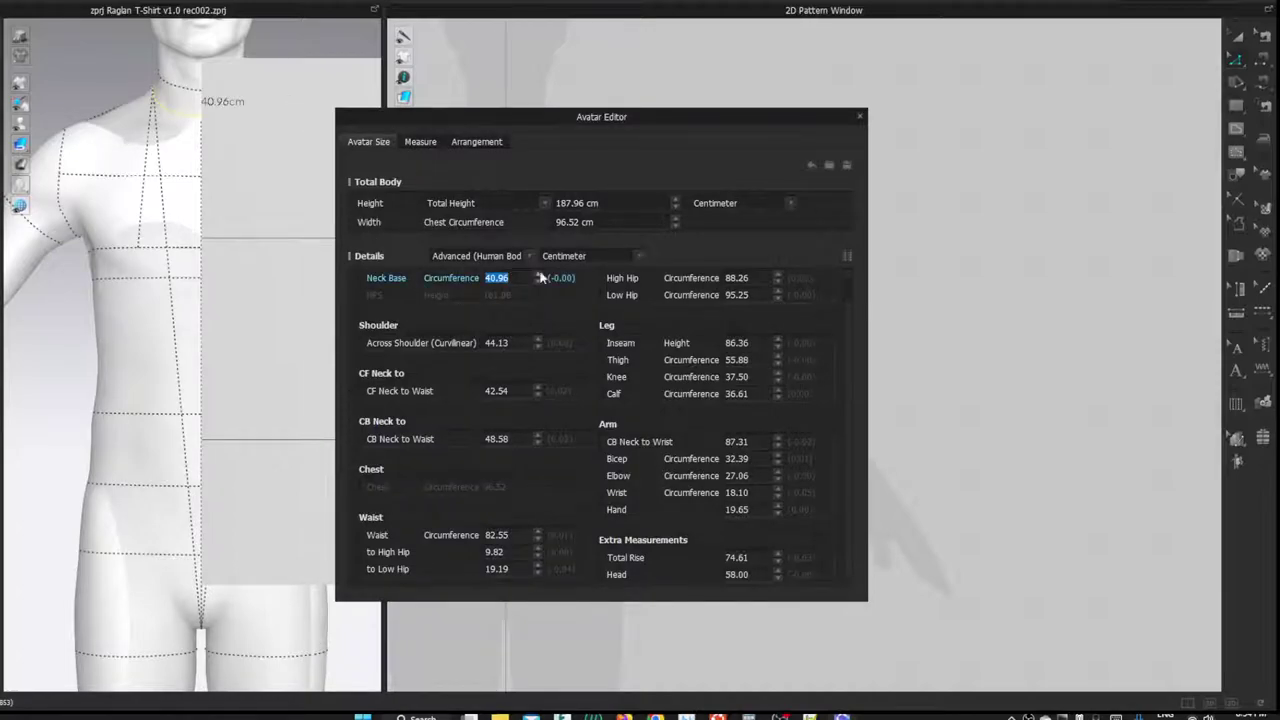
pyautogui.click(861, 117)
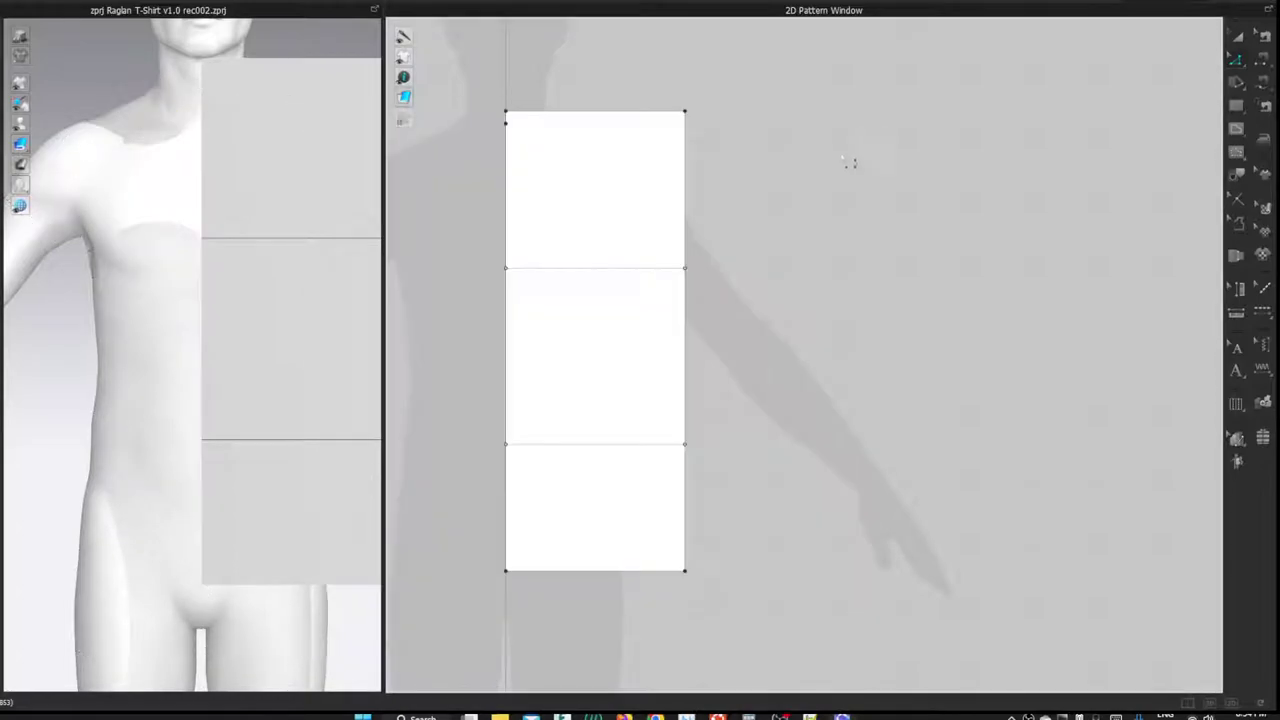
# - Split the top edge into two lines, calculating the segment next to the center edge from the 40.96 cm neck circumference as 8.79 cm
pyautogui.rightClick(522, 106)
pyautogui.click(585, 178)
pyautogui.moveTo(585, 177); pyautogui.dragTo(866, 187)
pyautogui.doubleClick(842, 229)
pyautogui.moveTo(592, 200); pyautogui.dragTo(864, 222)
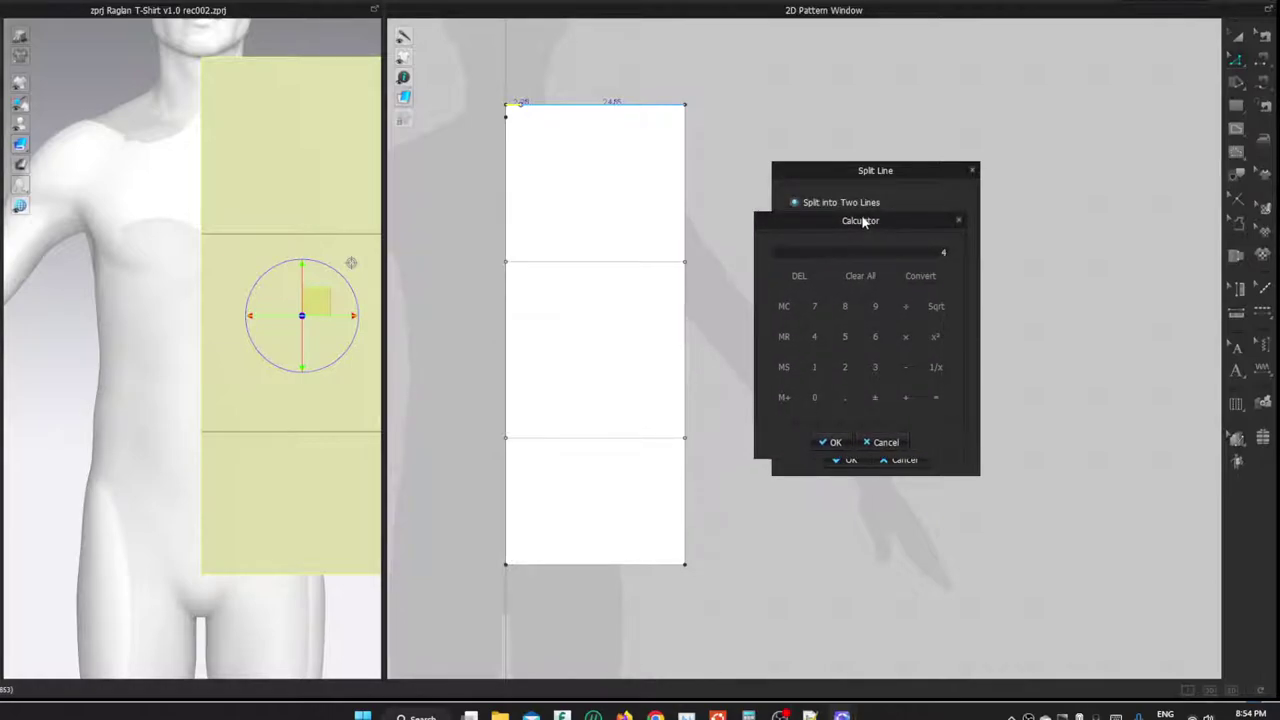
pyautogui.write('40.96')
pyautogui.press('Return')
pyautogui.write('0.')
pyautogui.click(834, 442)
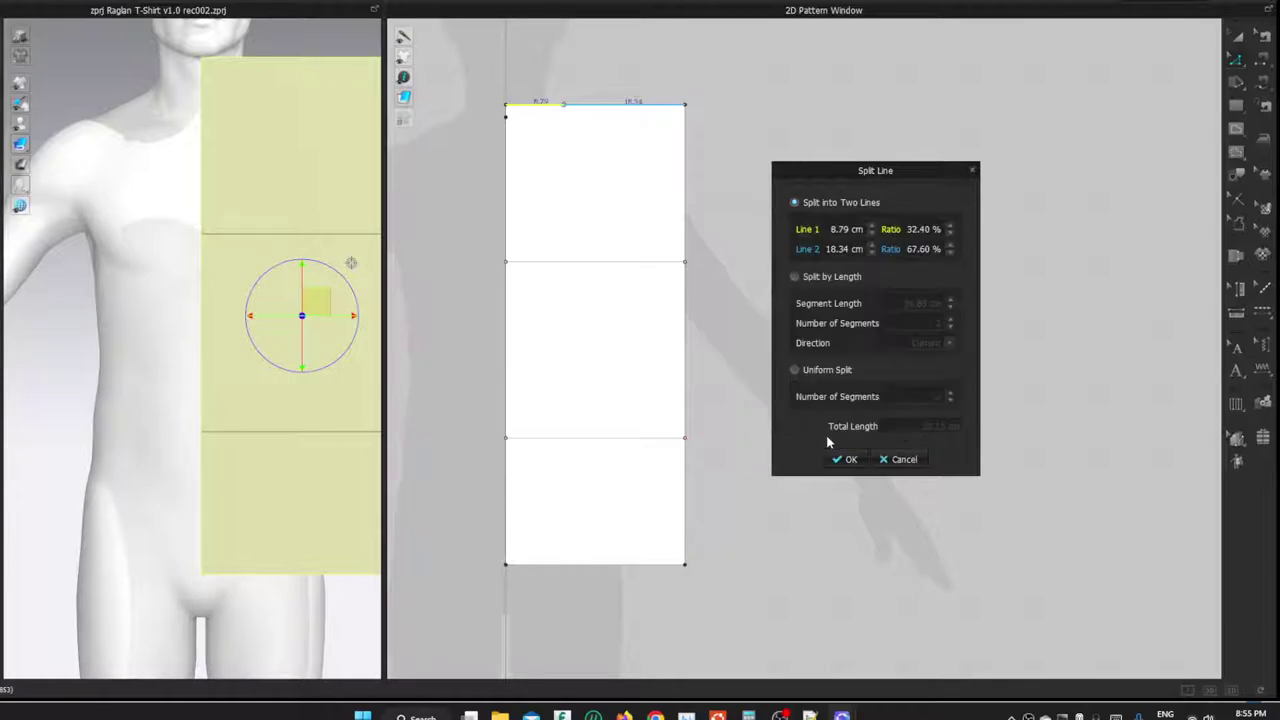
pyautogui.click(846, 460)
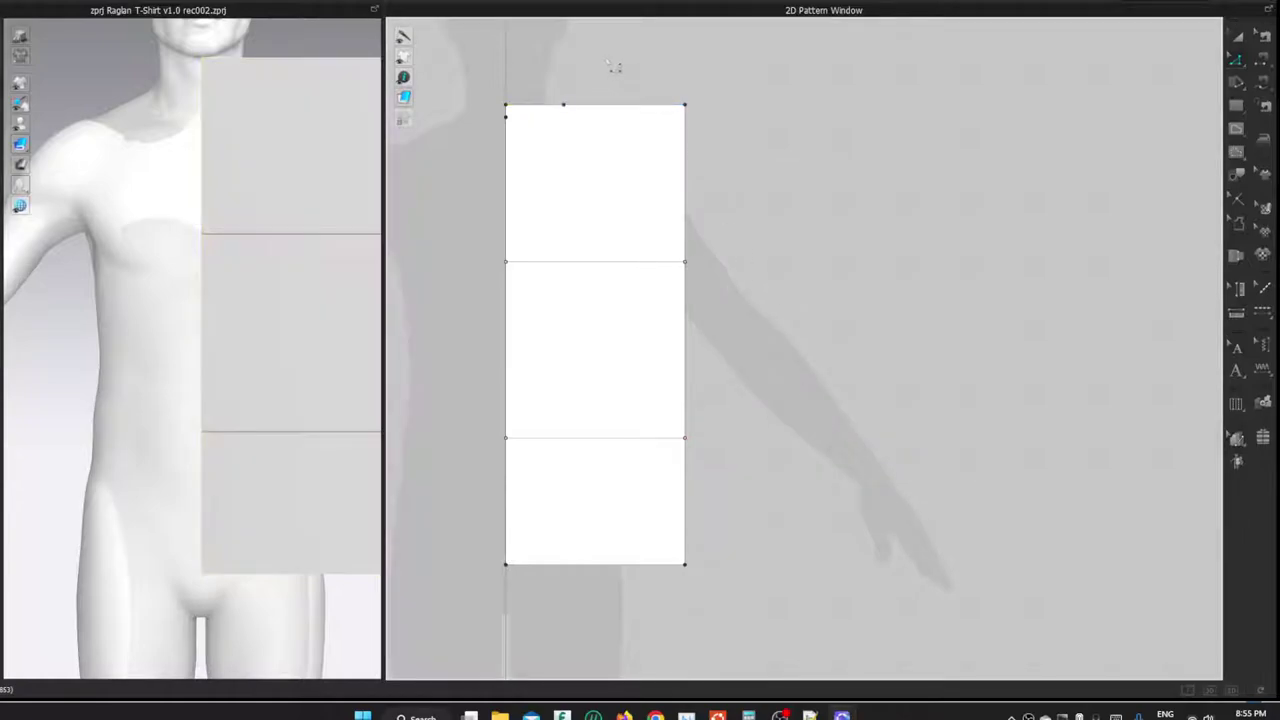
# - Draw a curved back neckline as an internal line from the neck point on the center edge to the 8.79 cm split point
pyautogui.click(506, 117)
pyautogui.click(563, 105)
pyautogui.moveTo(533, 113); pyautogui.dragTo(542, 118)
pyautogui.press('v')
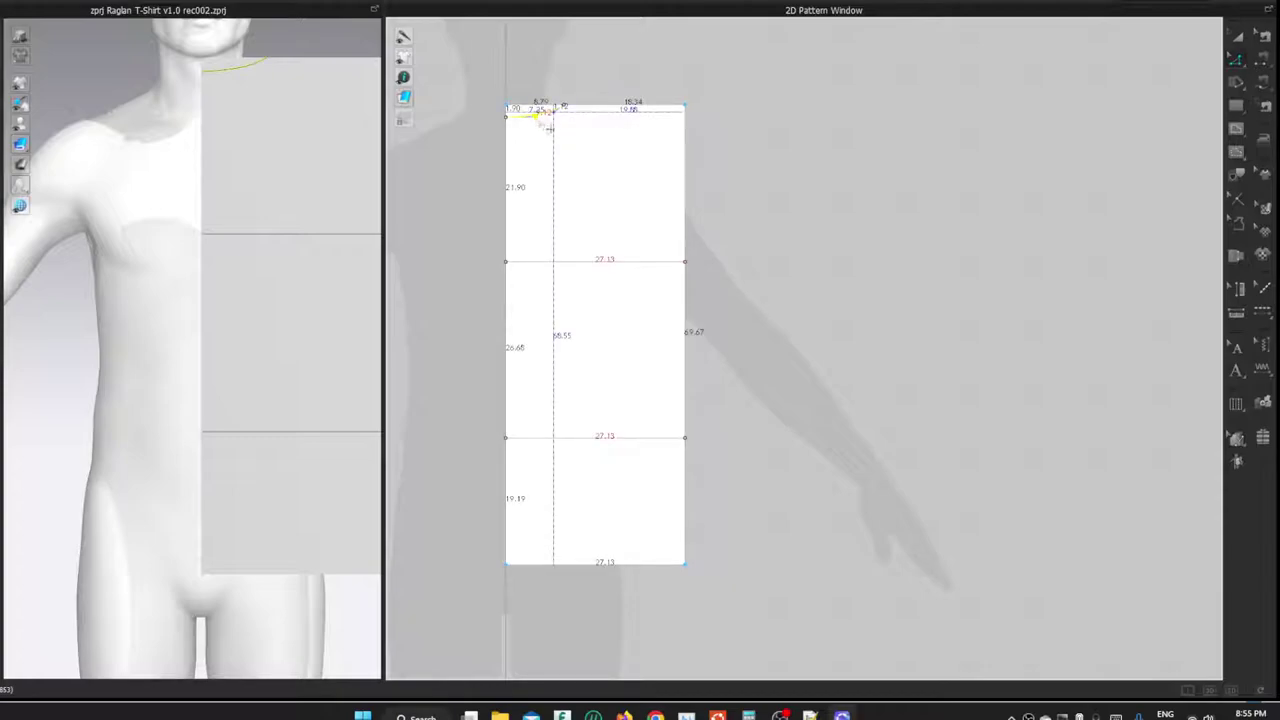
pyautogui.click(607, 87)
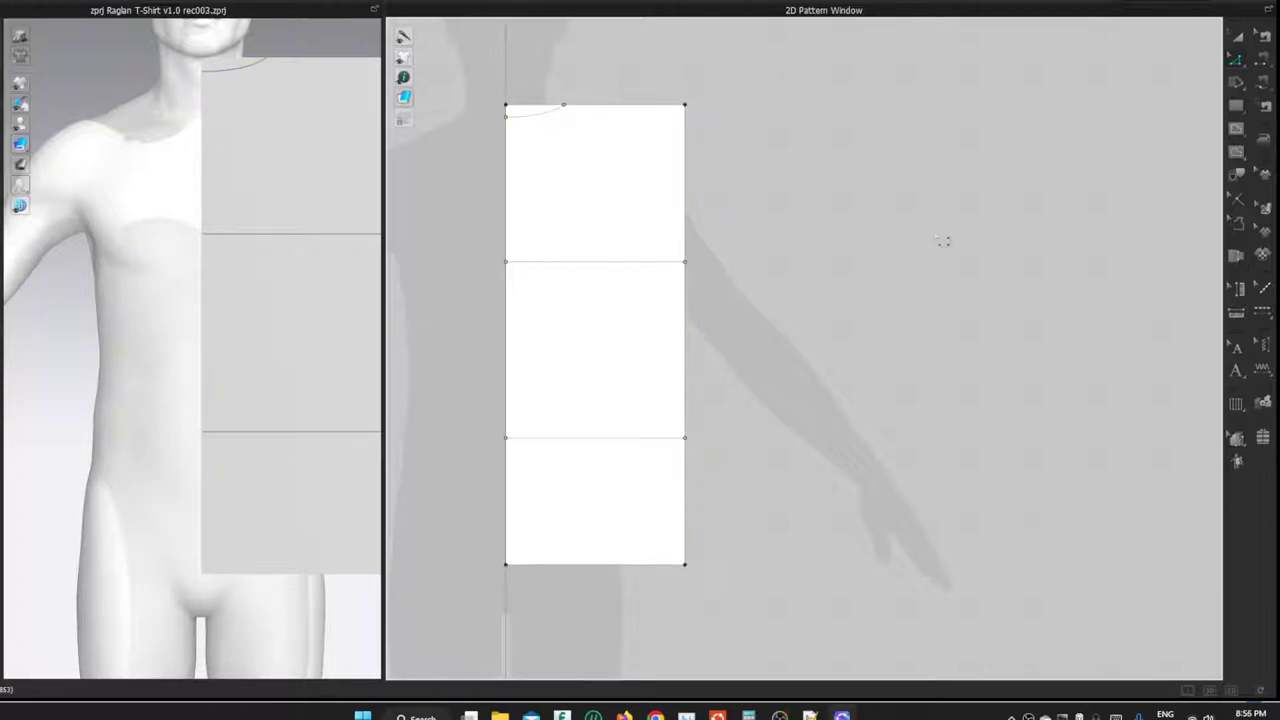
# - Split the center edge between the neck point and the chest line into two equal segments with Uniform Split
pyautogui.rightClick(508, 158)
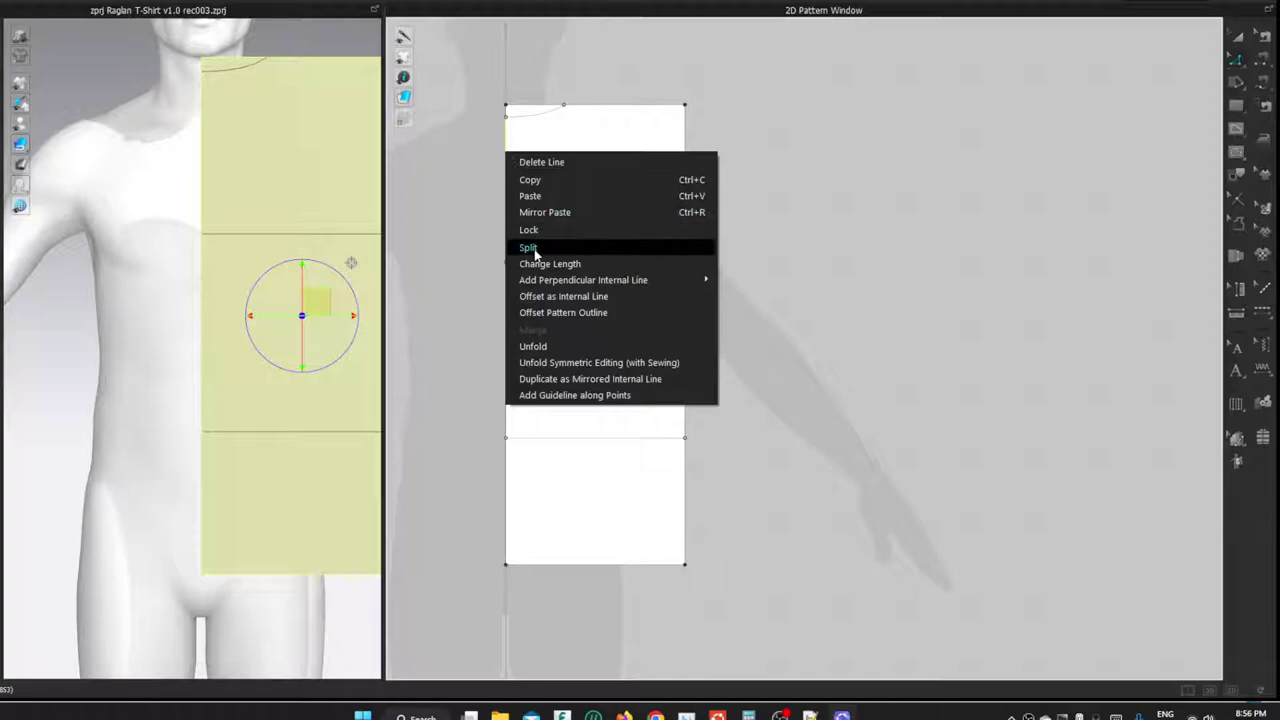
pyautogui.click(531, 249)
pyautogui.moveTo(545, 158); pyautogui.dragTo(840, 161)
pyautogui.click(809, 365)
pyautogui.click(858, 452)
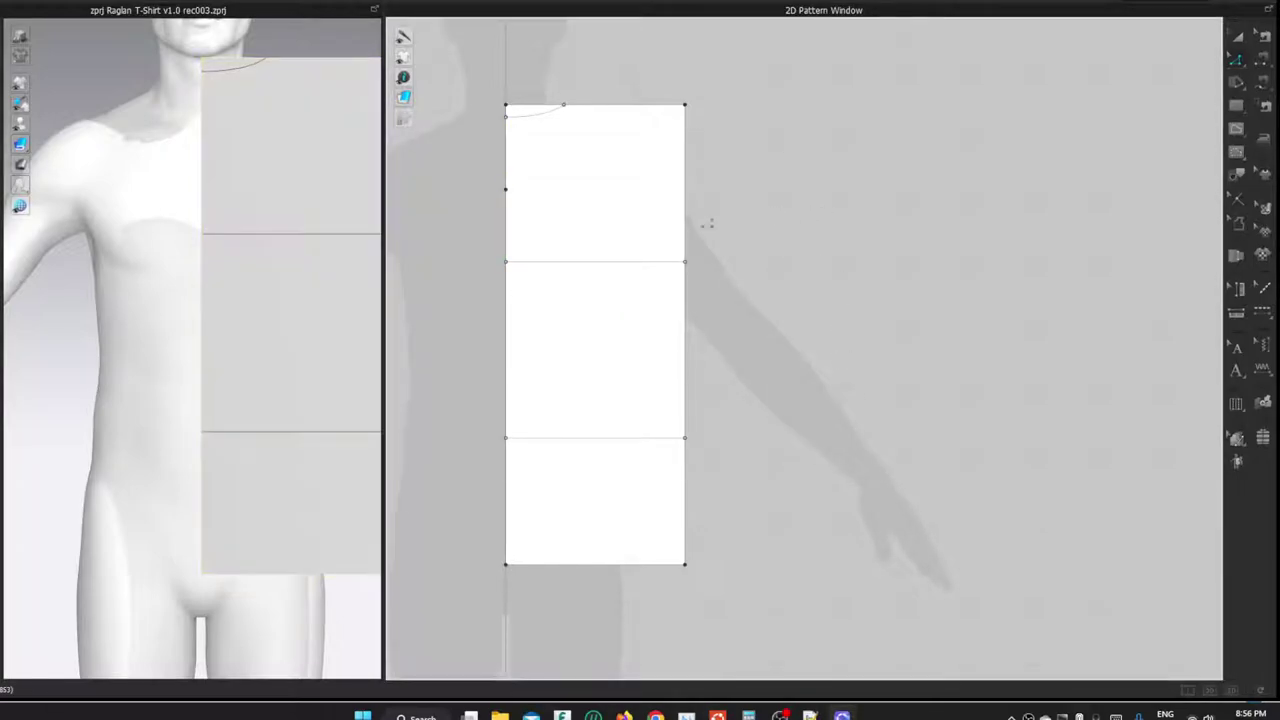
# - Measure the avatar's across-back width and draw a horizontal internal line from the center edge's new midpoint, half of 37.77 cm (18.89 cm) long
pyautogui.moveTo(94, 114); pyautogui.dragTo(457, 151, button='right')
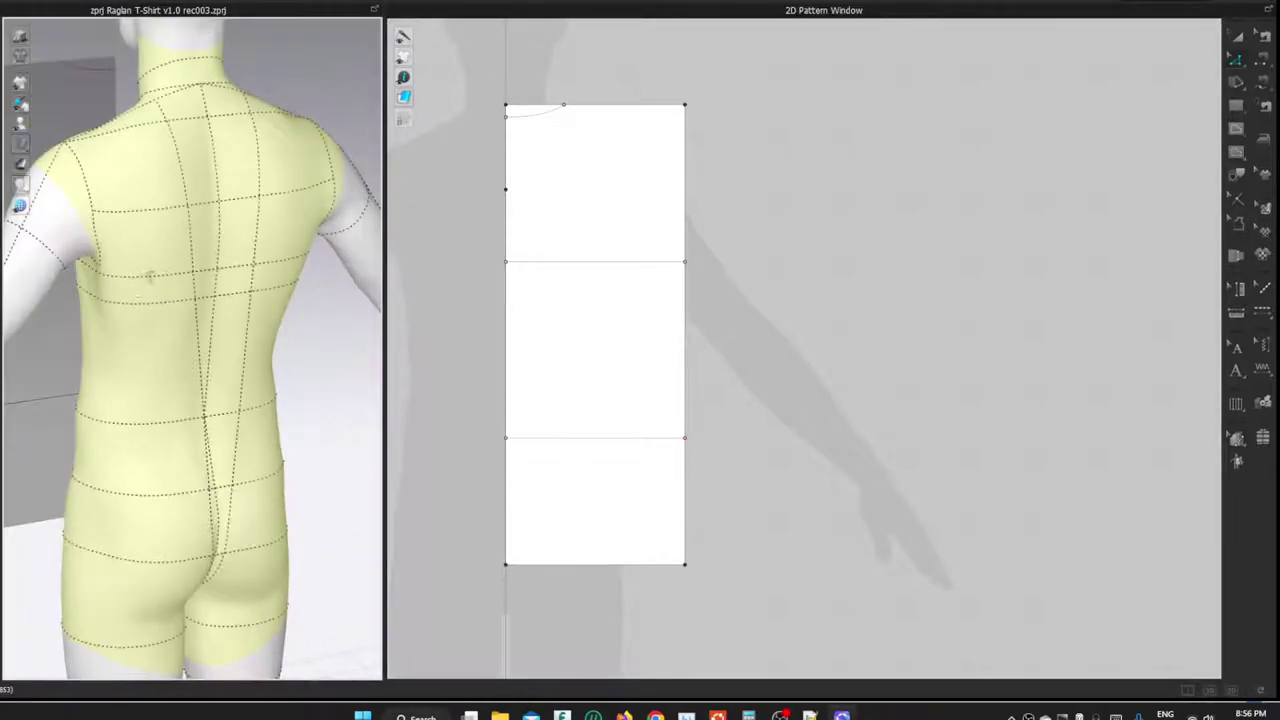
pyautogui.click(161, 210)
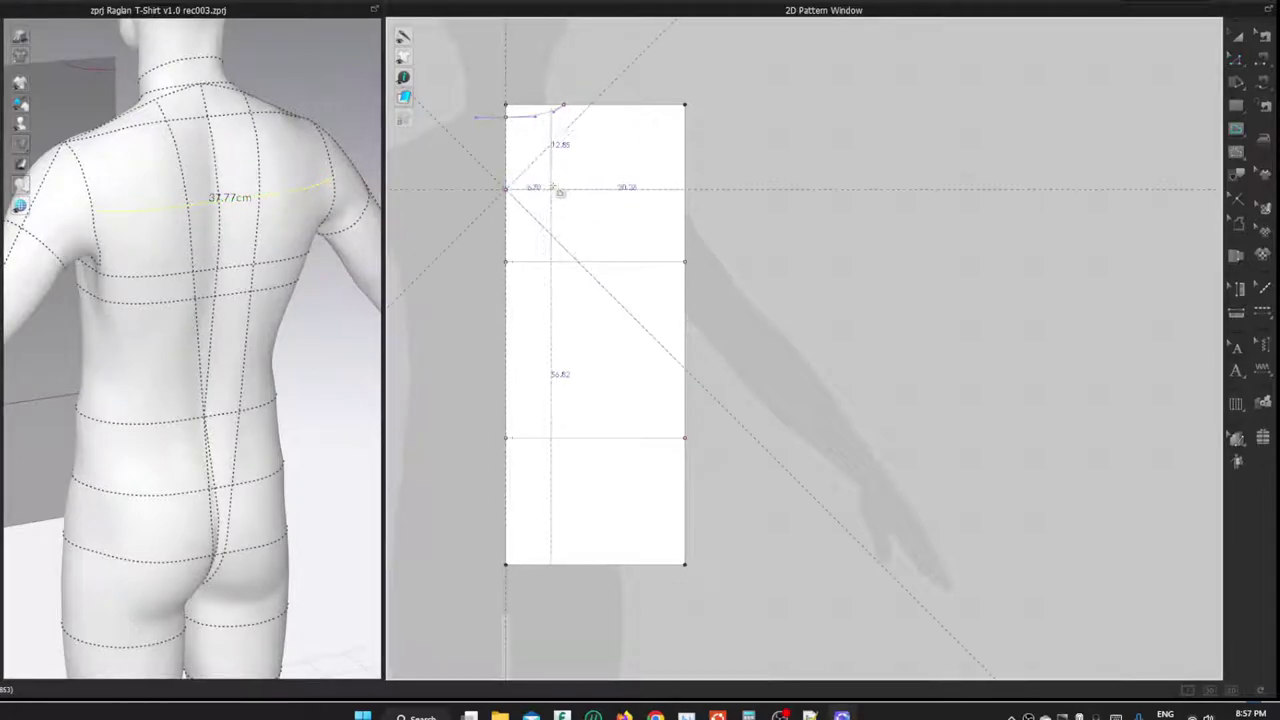
pyautogui.click(570, 189)
pyautogui.moveTo(582, 151); pyautogui.dragTo(861, 159)
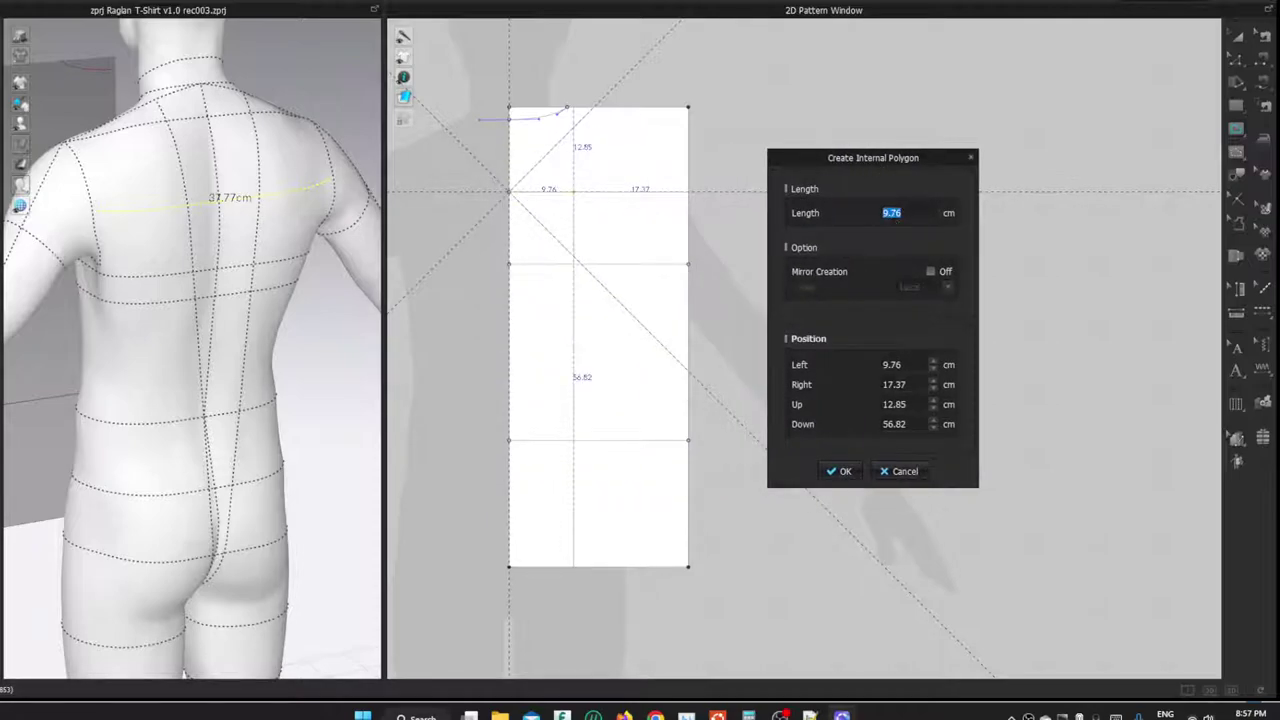
pyautogui.click(910, 222)
pyautogui.moveTo(610, 196); pyautogui.dragTo(884, 189)
pyautogui.write('37.77')
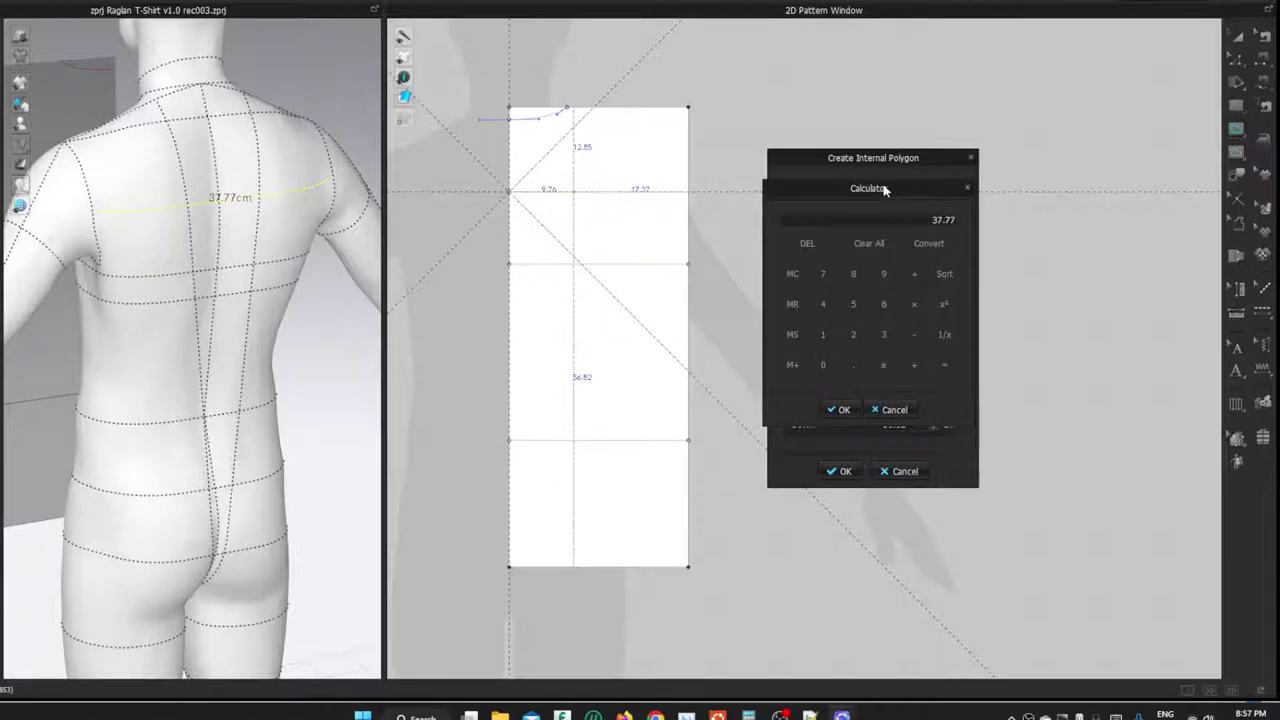
pyautogui.press('Return')
pyautogui.click(838, 411)
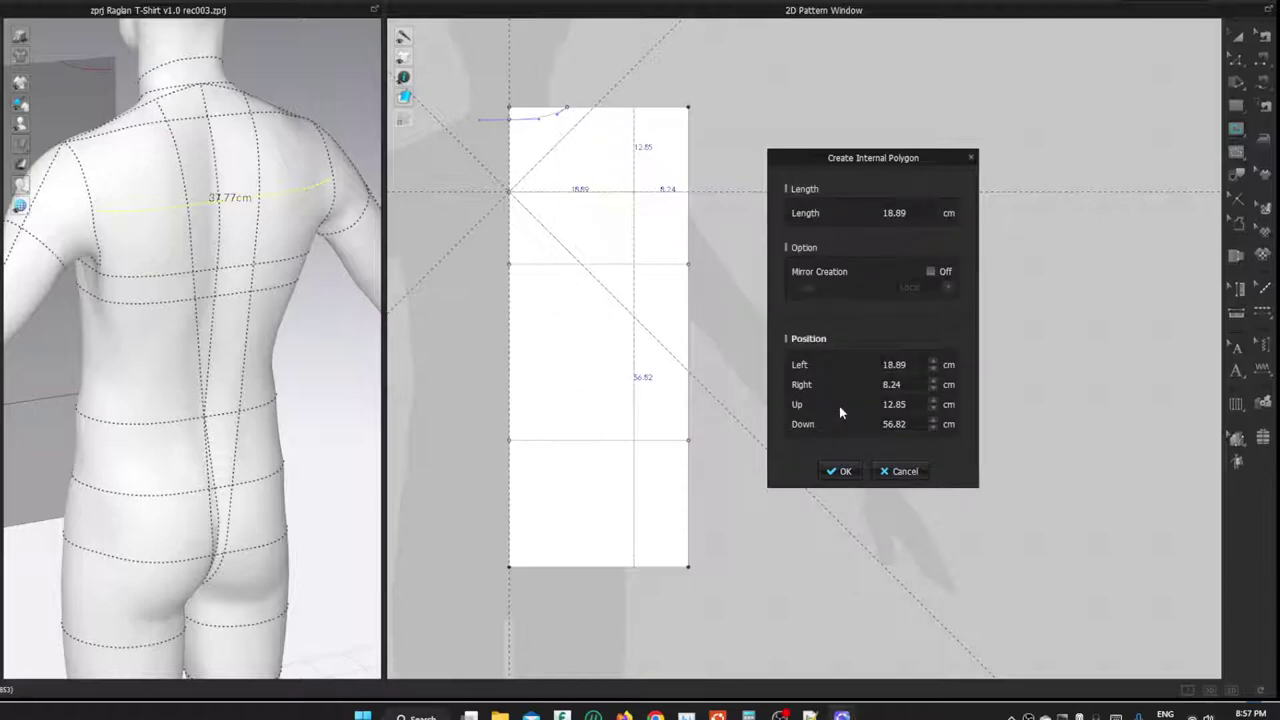
pyautogui.click(838, 471)
# - Split the center edge between the neck point and the across-back line, calculating the upper segment as 21.9/8 minus 0.8, or 1.94 cm
pyautogui.press('z')
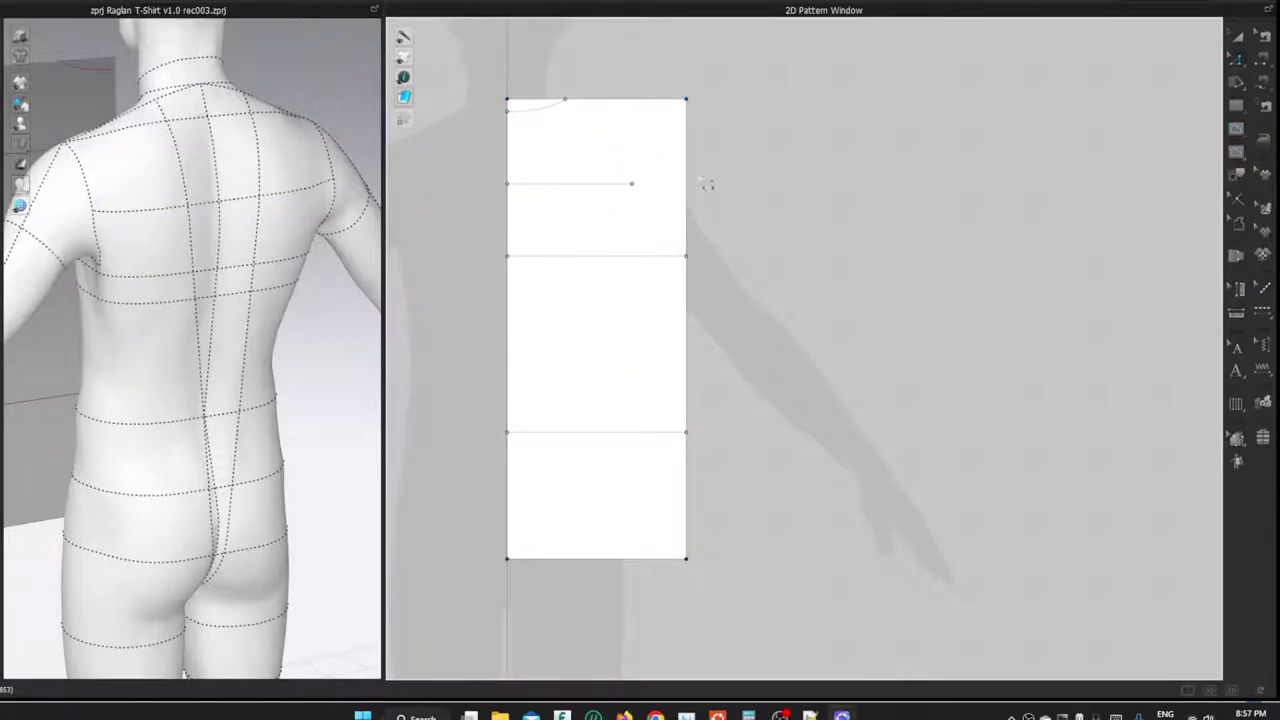
pyautogui.rightClick(507, 126)
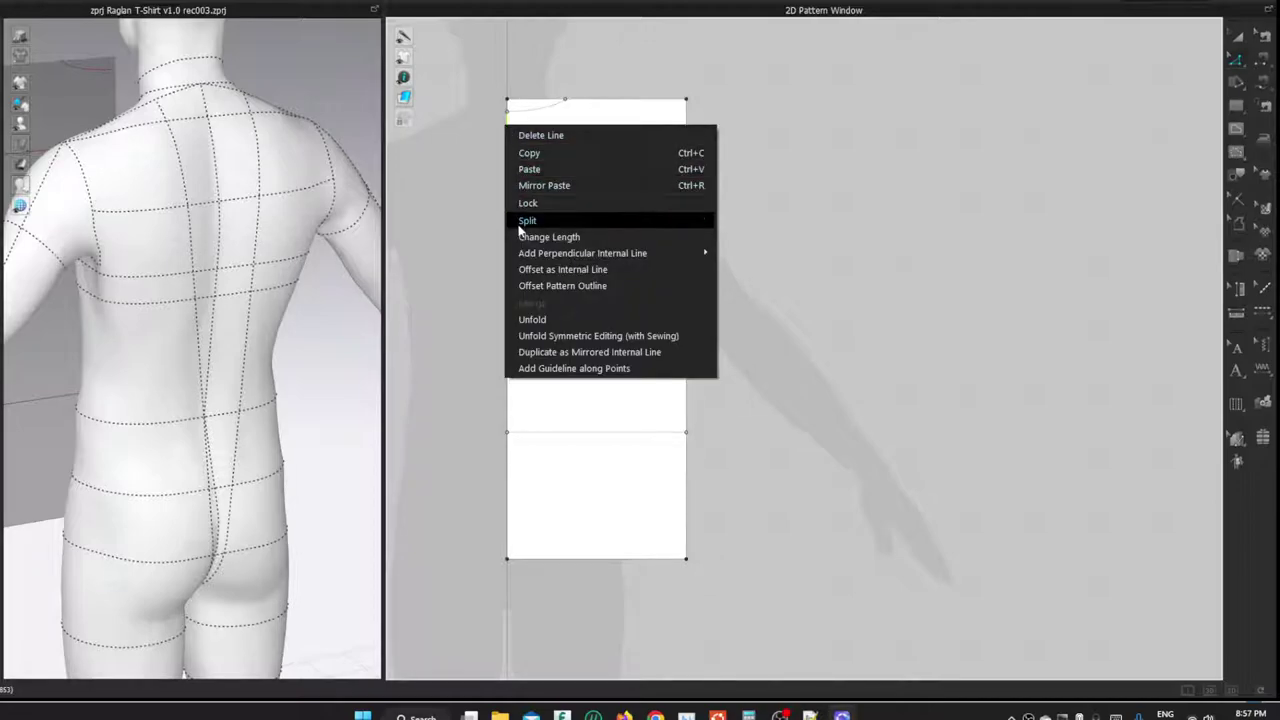
pyautogui.click(527, 220)
pyautogui.moveTo(594, 164); pyautogui.dragTo(825, 170)
pyautogui.rightClick(840, 224)
pyautogui.click(860, 234)
pyautogui.moveTo(618, 196); pyautogui.dragTo(892, 204)
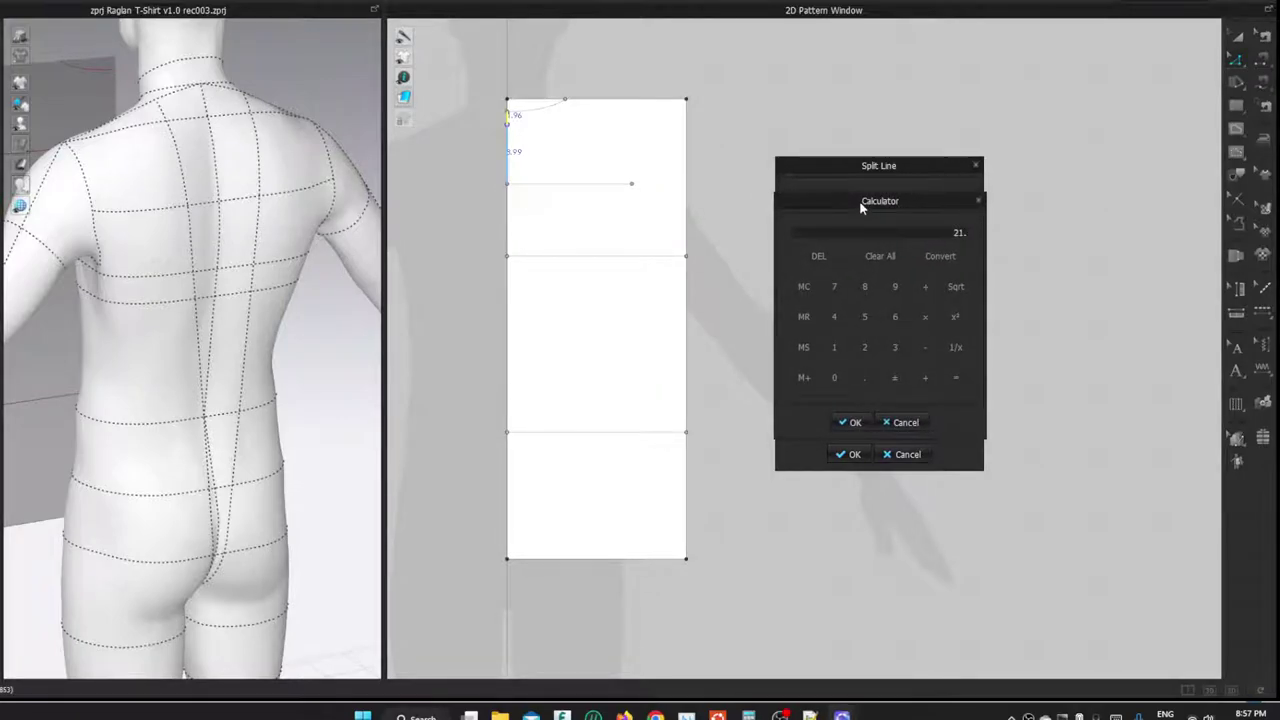
pyautogui.write('9/8')
pyautogui.press('Return')
pyautogui.write('-0.8')
pyautogui.press('Return')
pyautogui.click(850, 422)
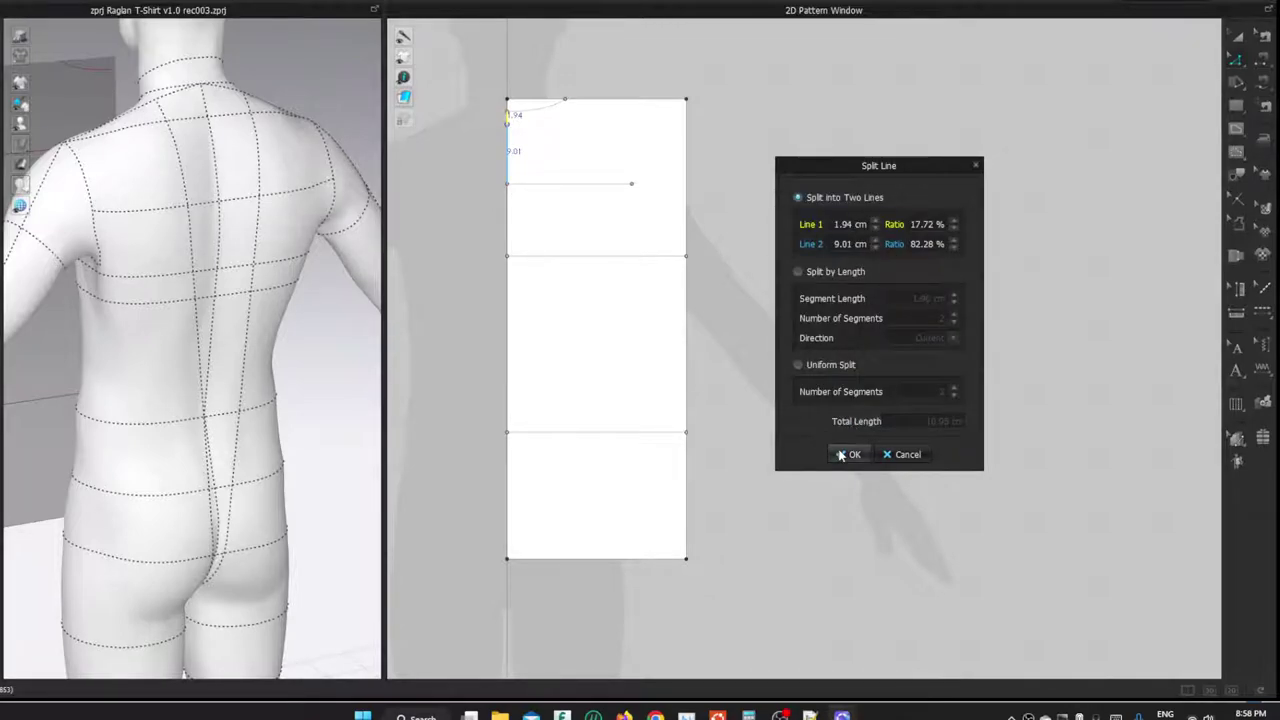
pyautogui.click(849, 454)
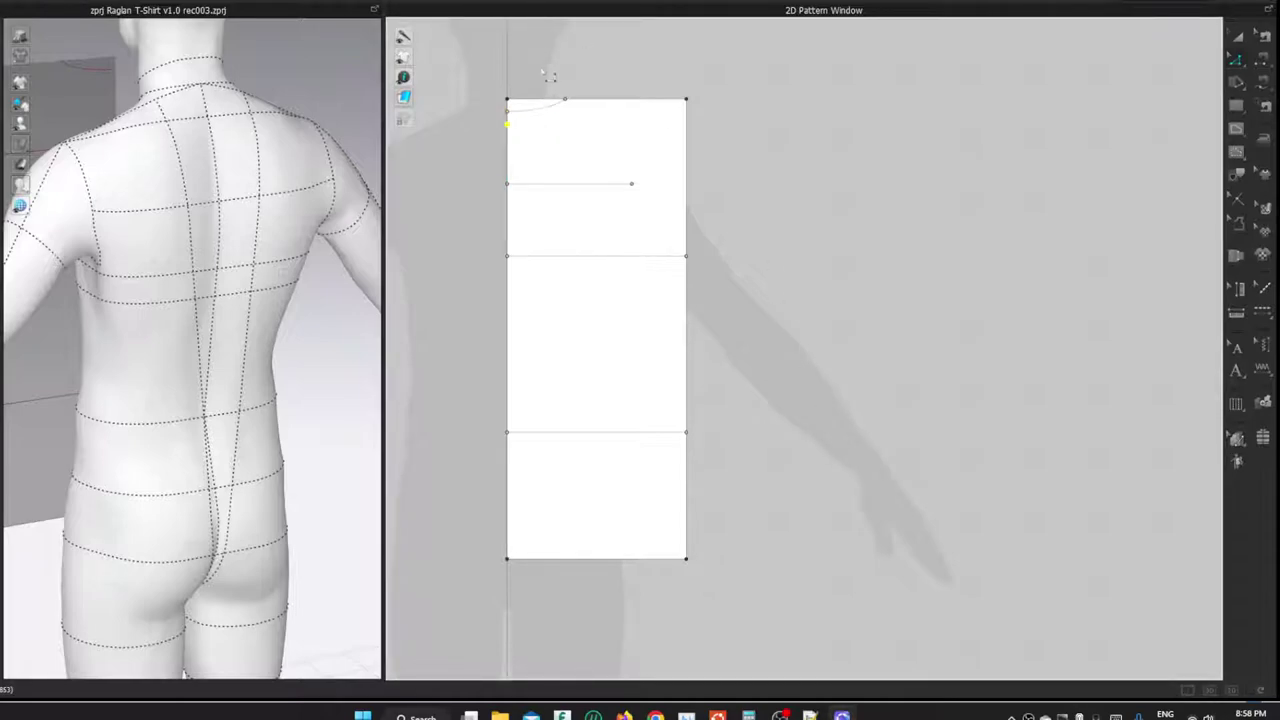
# - Draw a horizontal internal line from the 1.94 cm split point to above the across-back line's end, and a vertical line from there to the chest line
pyautogui.click(508, 122)
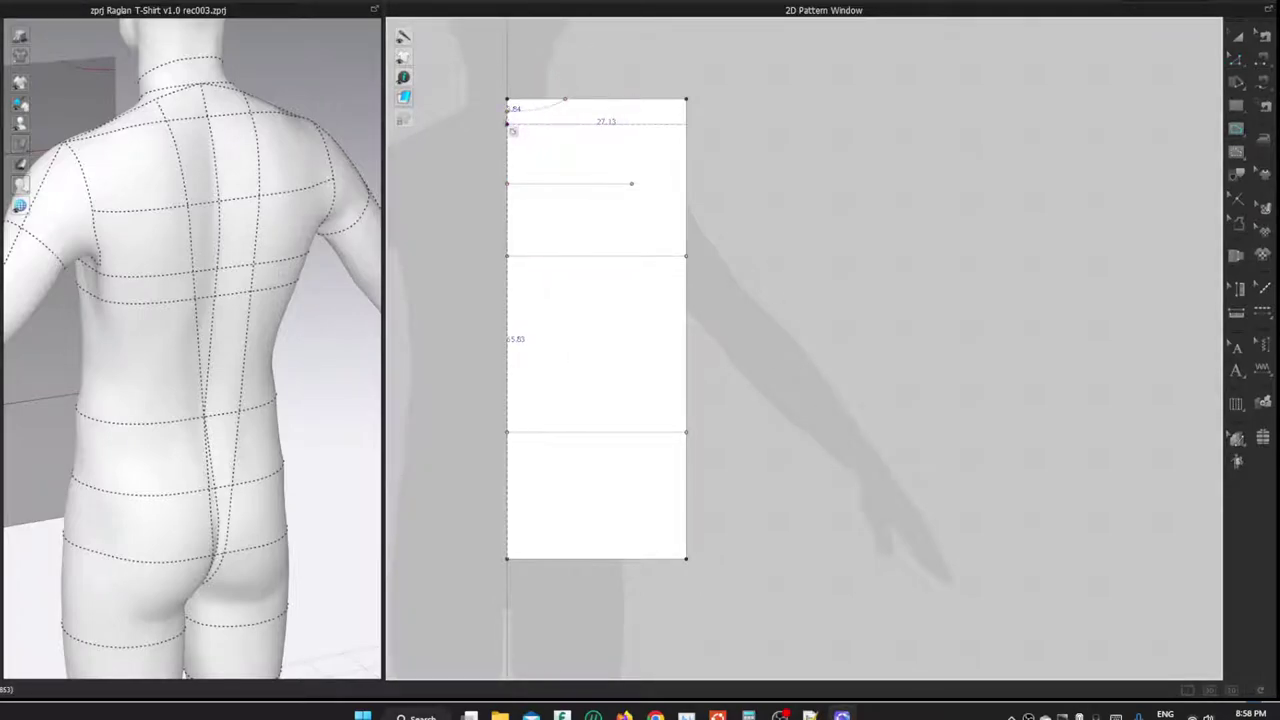
pyautogui.doubleClick(631, 123)
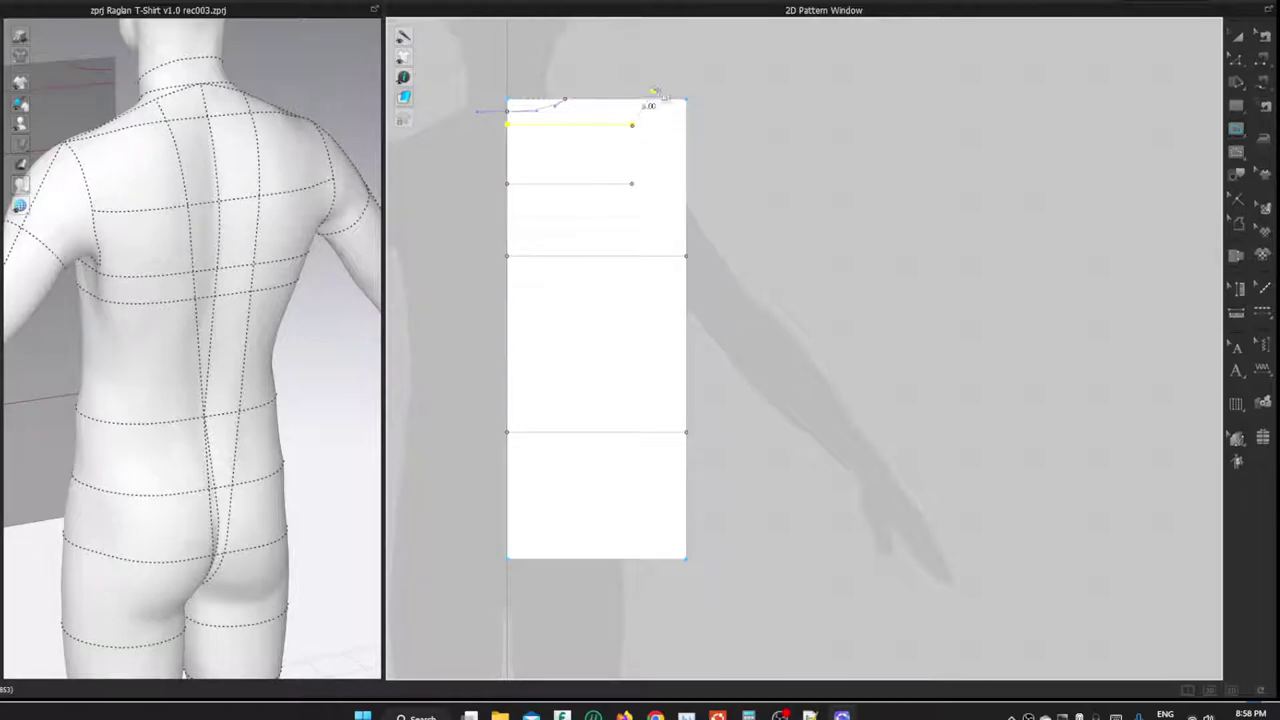
pyautogui.doubleClick(631, 256)
pyautogui.click(721, 92)
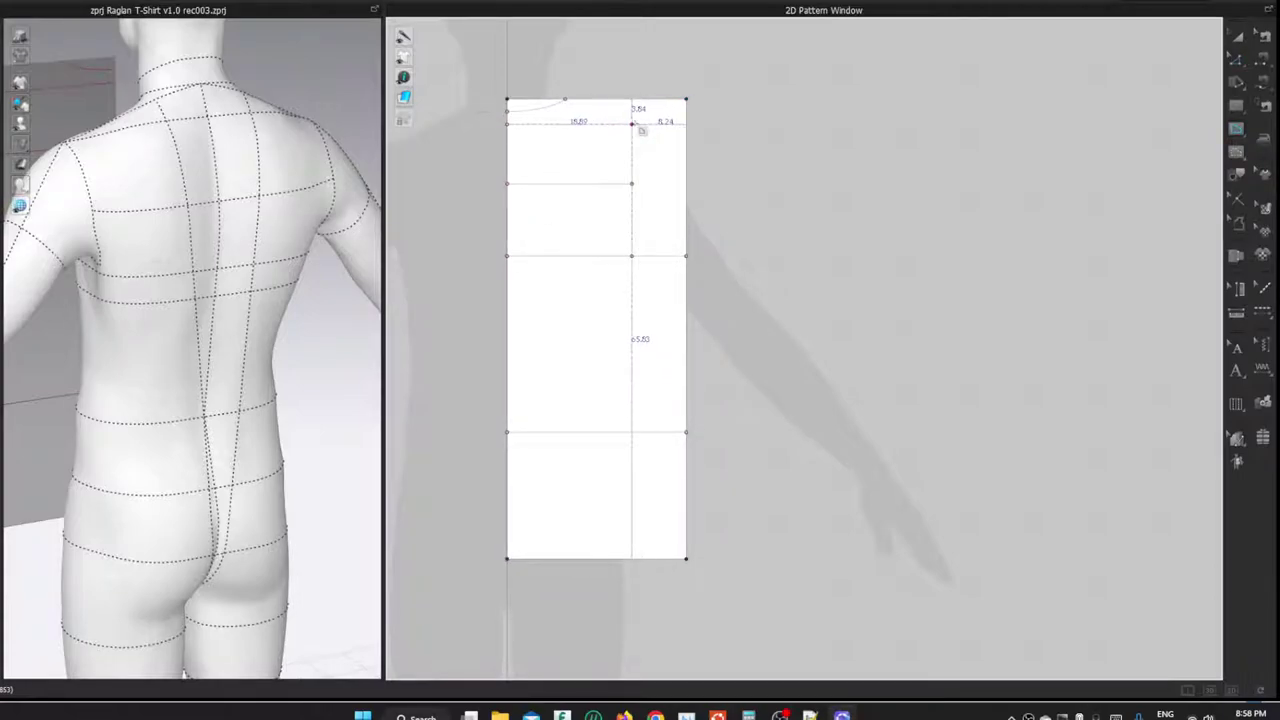
# - Extend the upper horizontal line outward past the vertical armhole line with a 1.75 cm internal line
pyautogui.click(651, 123)
pyautogui.moveTo(653, 148); pyautogui.dragTo(893, 157)
pyautogui.write('1.75')
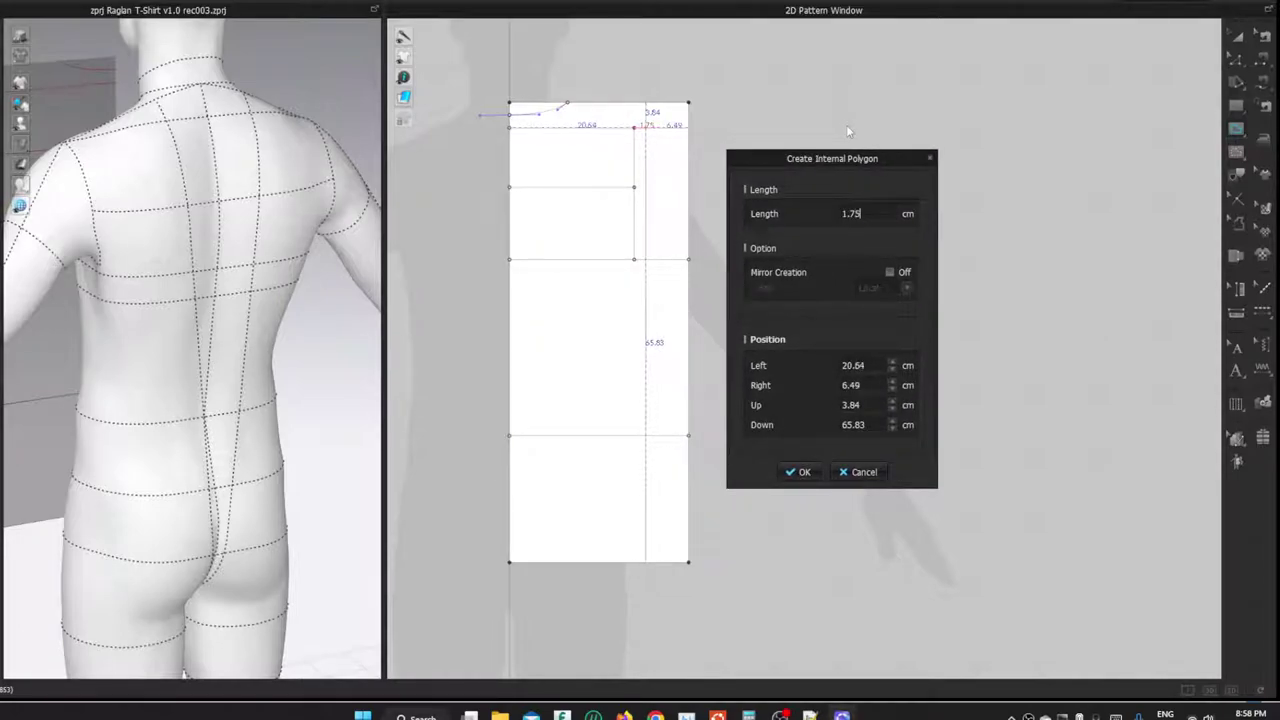
pyautogui.press('Return')
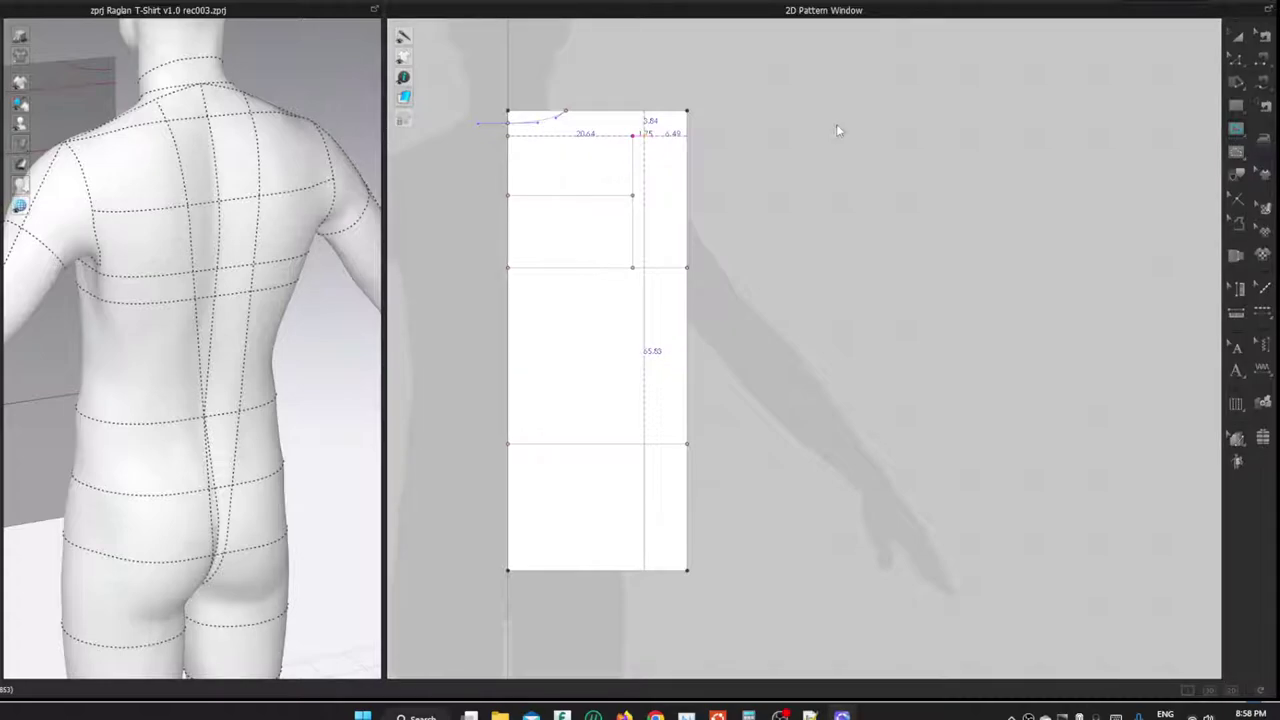
# - Split the center edge between the neck point and the across-back line for the front neck depth, with an upper segment of 6.59 cm
pyautogui.press('z')
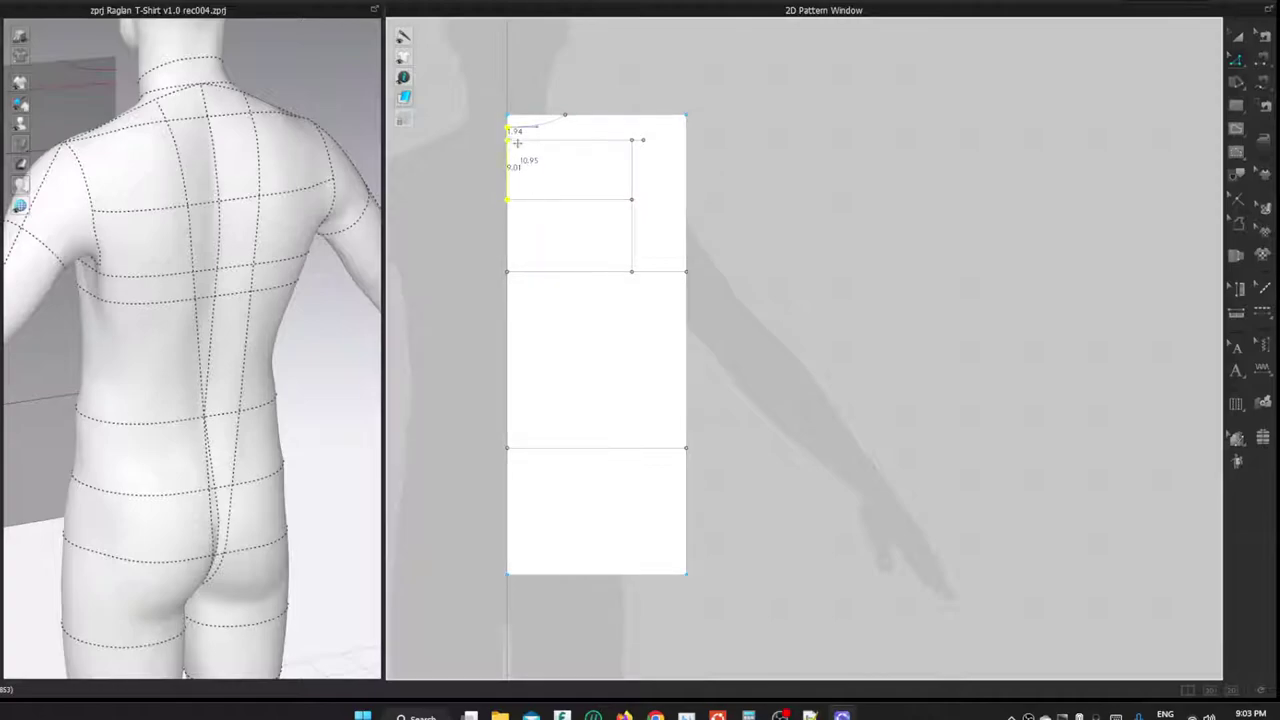
pyautogui.rightClick(508, 131)
pyautogui.click(541, 227)
pyautogui.moveTo(531, 154); pyautogui.dragTo(815, 163)
pyautogui.click(864, 229)
pyautogui.moveTo(600, 198); pyautogui.dragTo(865, 208)
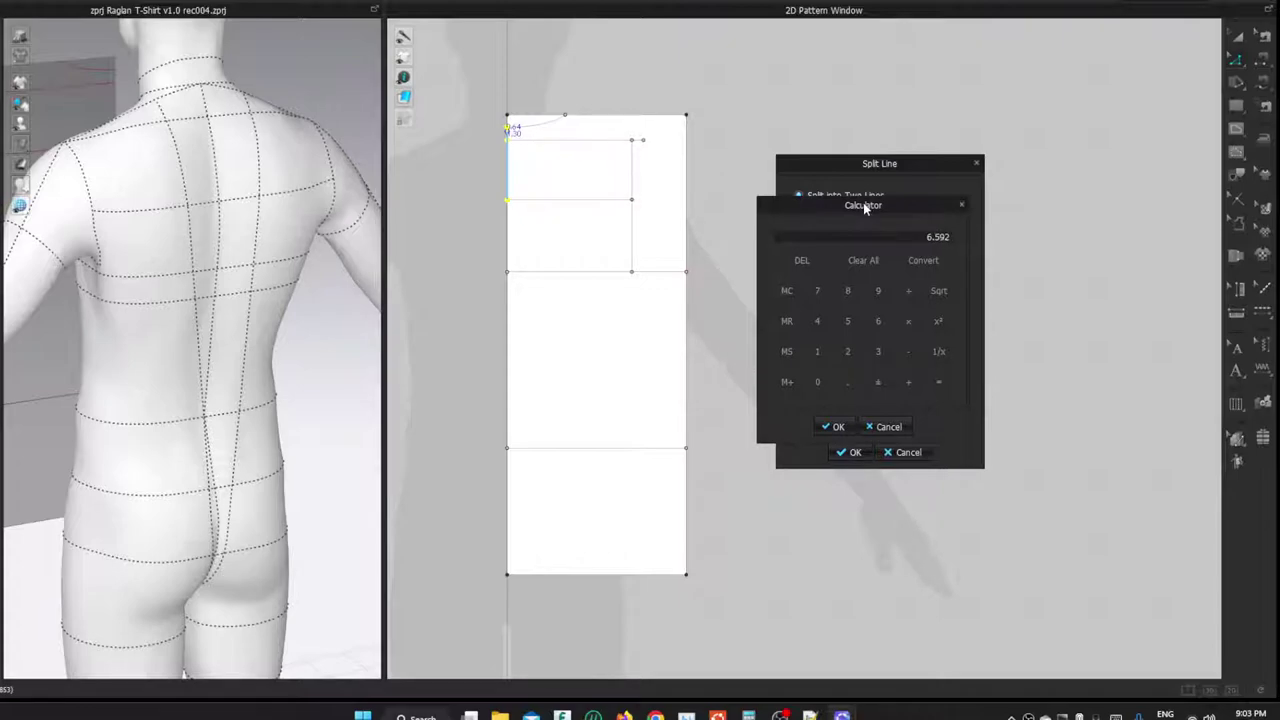
pyautogui.click(831, 427)
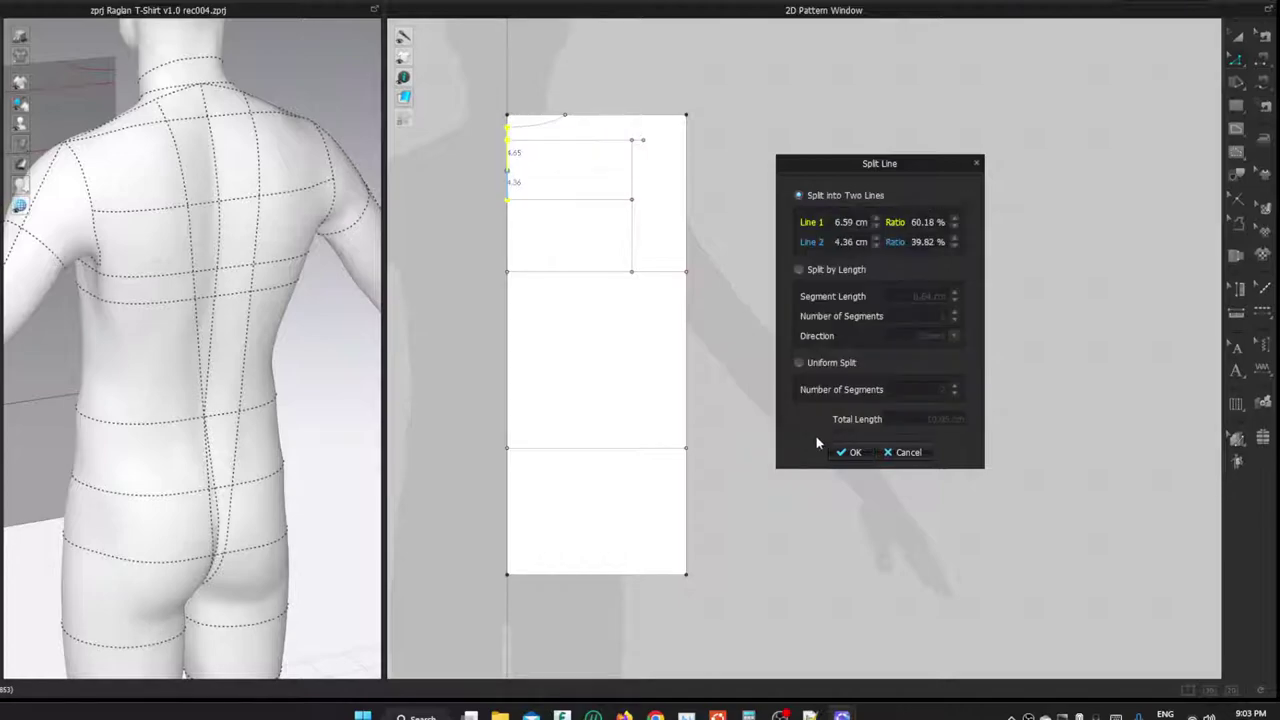
pyautogui.click(841, 453)
# - Draw a curved front neckline from the 6.59 cm split point to the top-edge neck point, and a straight shoulder line from there to the extension's end
pyautogui.press('g')
pyautogui.click(507, 171)
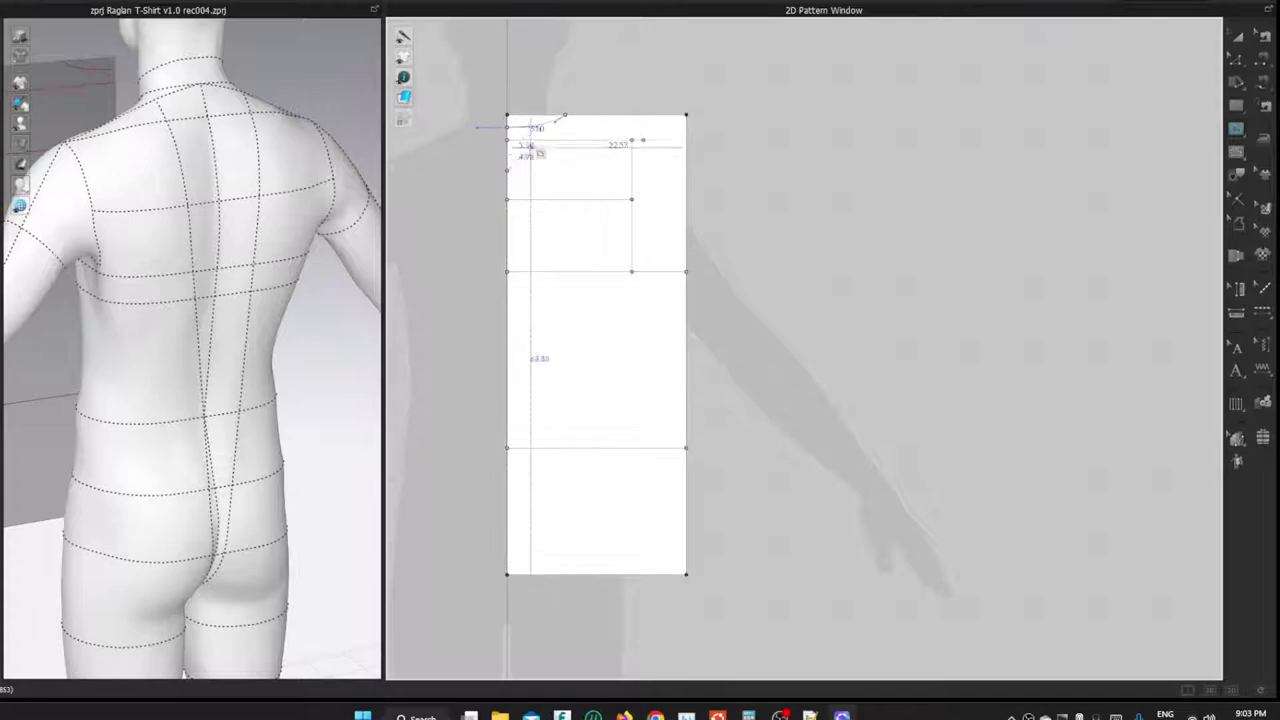
pyautogui.doubleClick(565, 116)
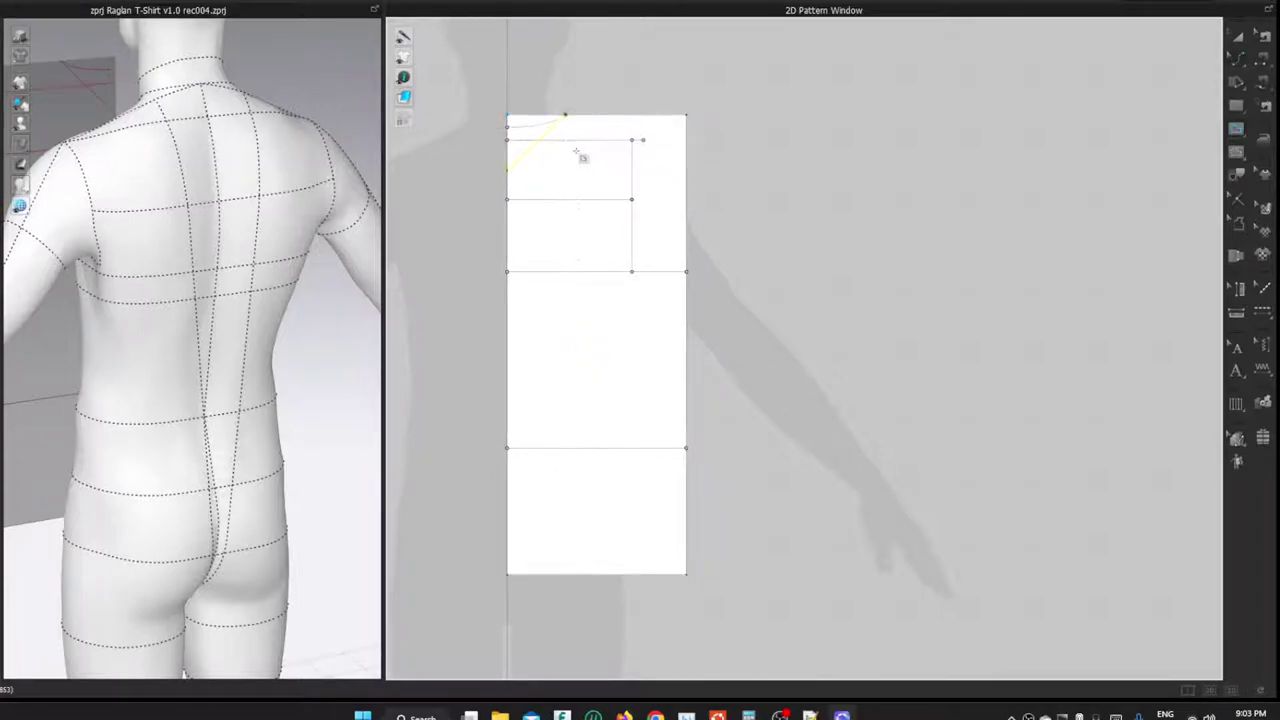
pyautogui.moveTo(532, 152); pyautogui.dragTo(574, 160)
pyautogui.press('v')
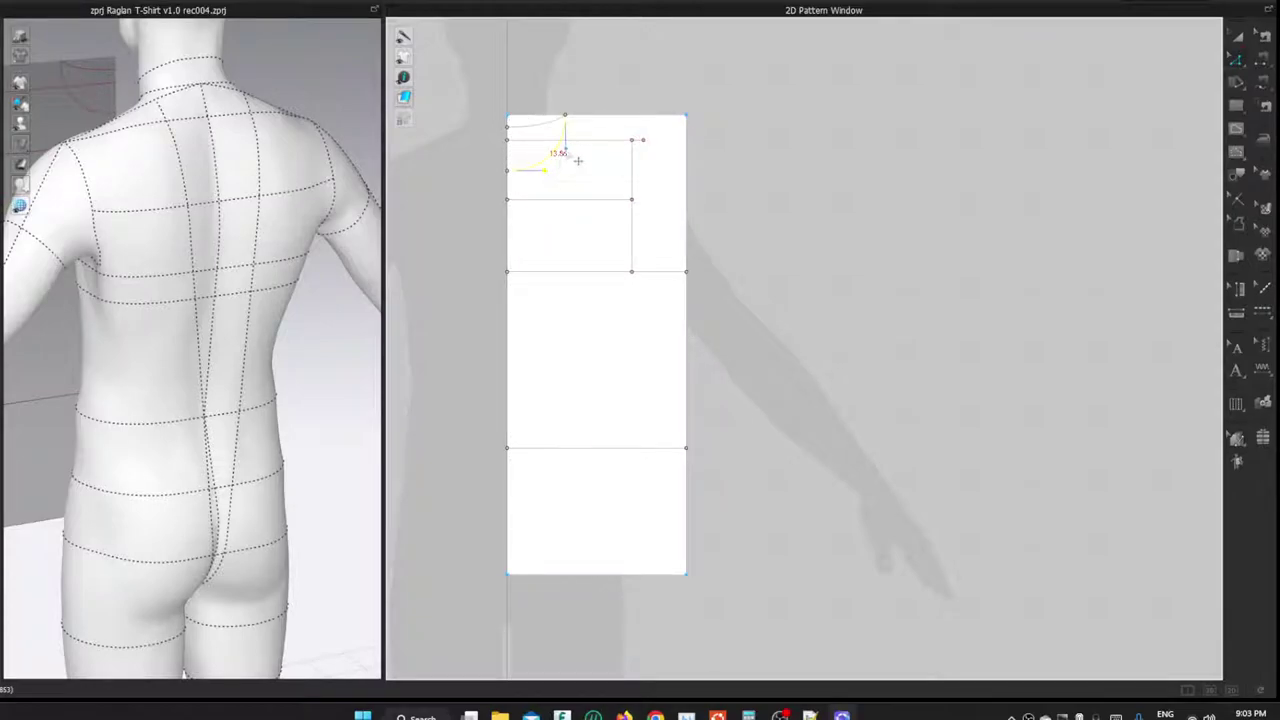
pyautogui.click(619, 76)
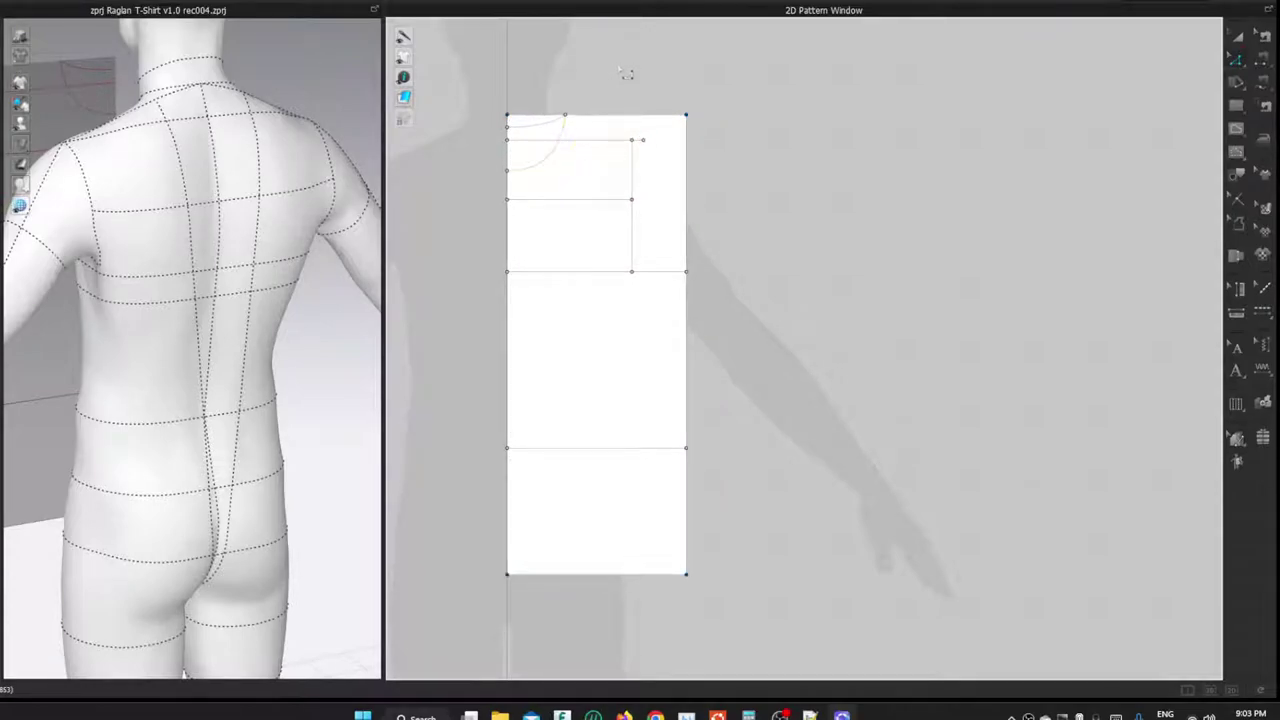
pyautogui.doubleClick(643, 140)
pyautogui.click(710, 93)
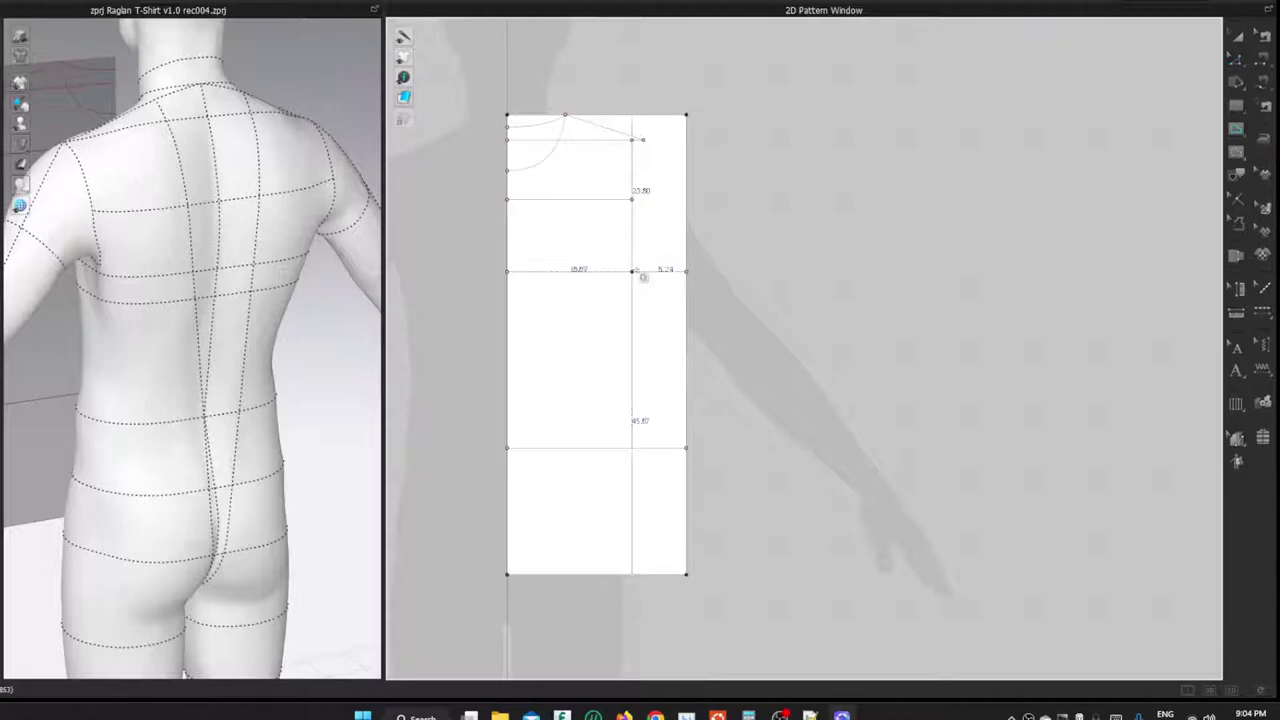
# - Draw a 3 cm diagonal internal line up and outward from where the vertical armhole line meets the chest line
pyautogui.click(668, 232)
pyautogui.moveTo(634, 151); pyautogui.dragTo(875, 148)
pyautogui.write('3')
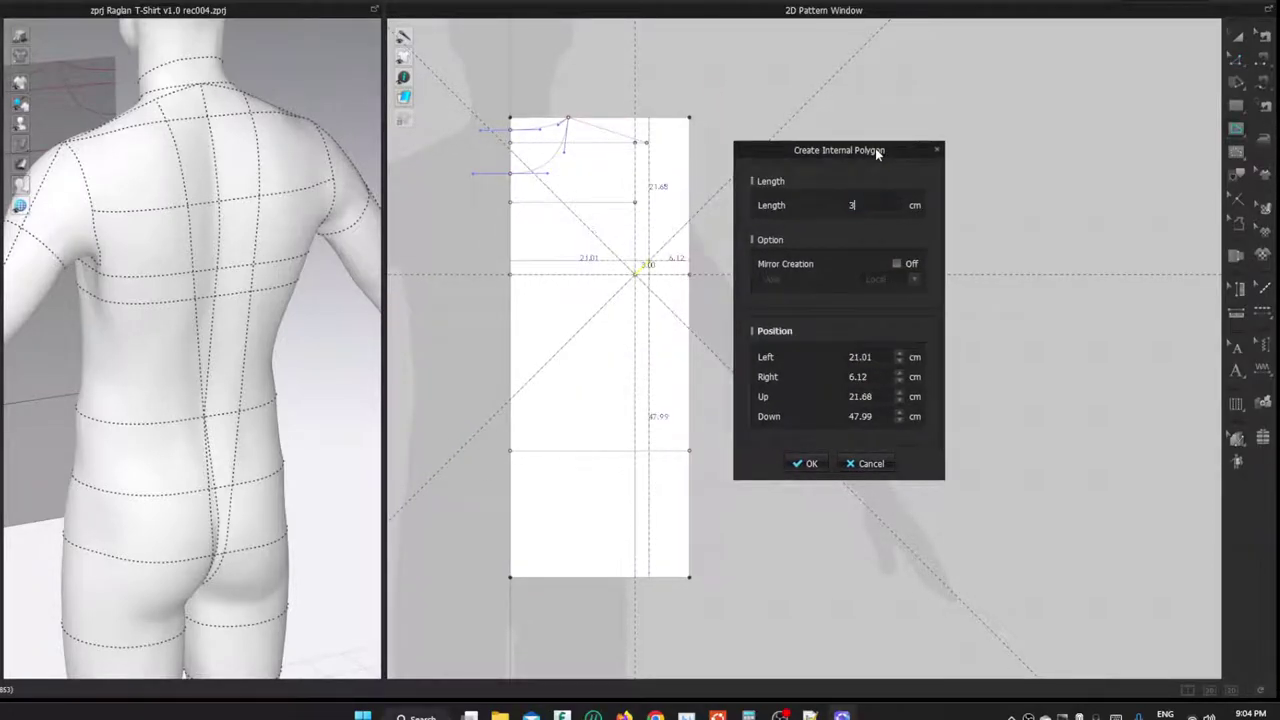
pyautogui.click(807, 464)
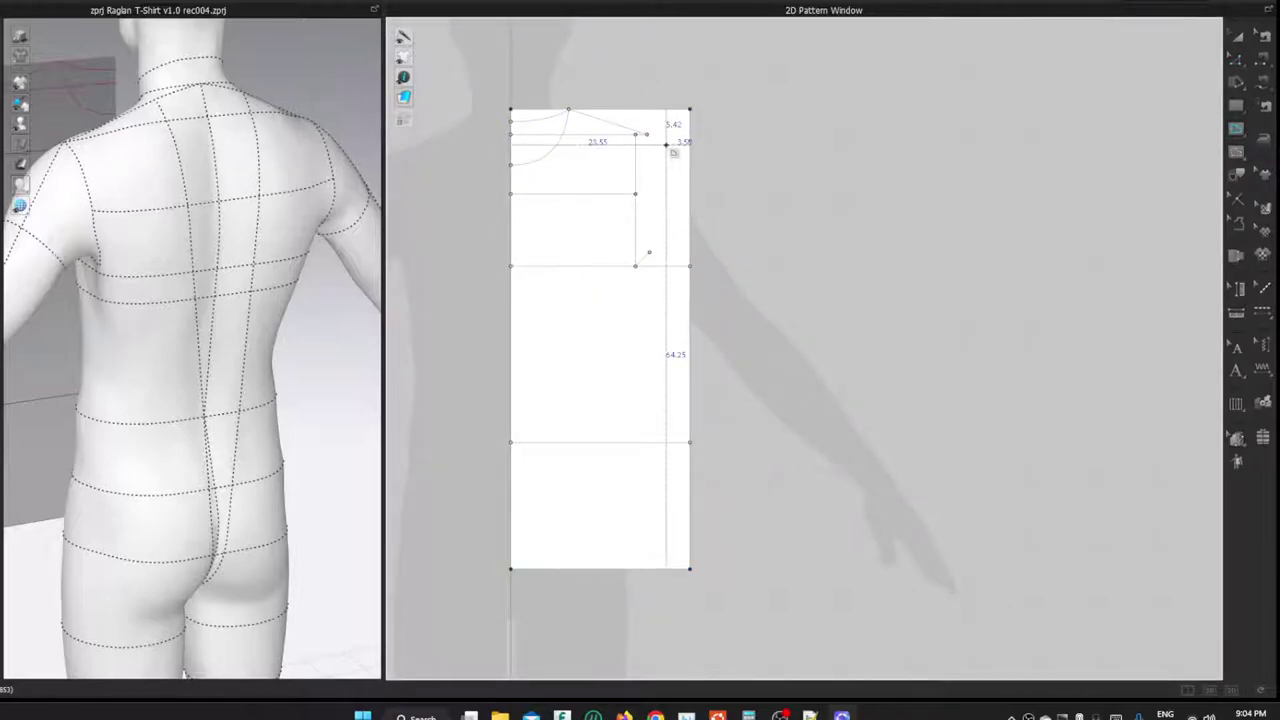
# - Add a short internal line running down from the shoulder line's outer end at 90° to the shoulder line
pyautogui.scroll(3, 668, 145)
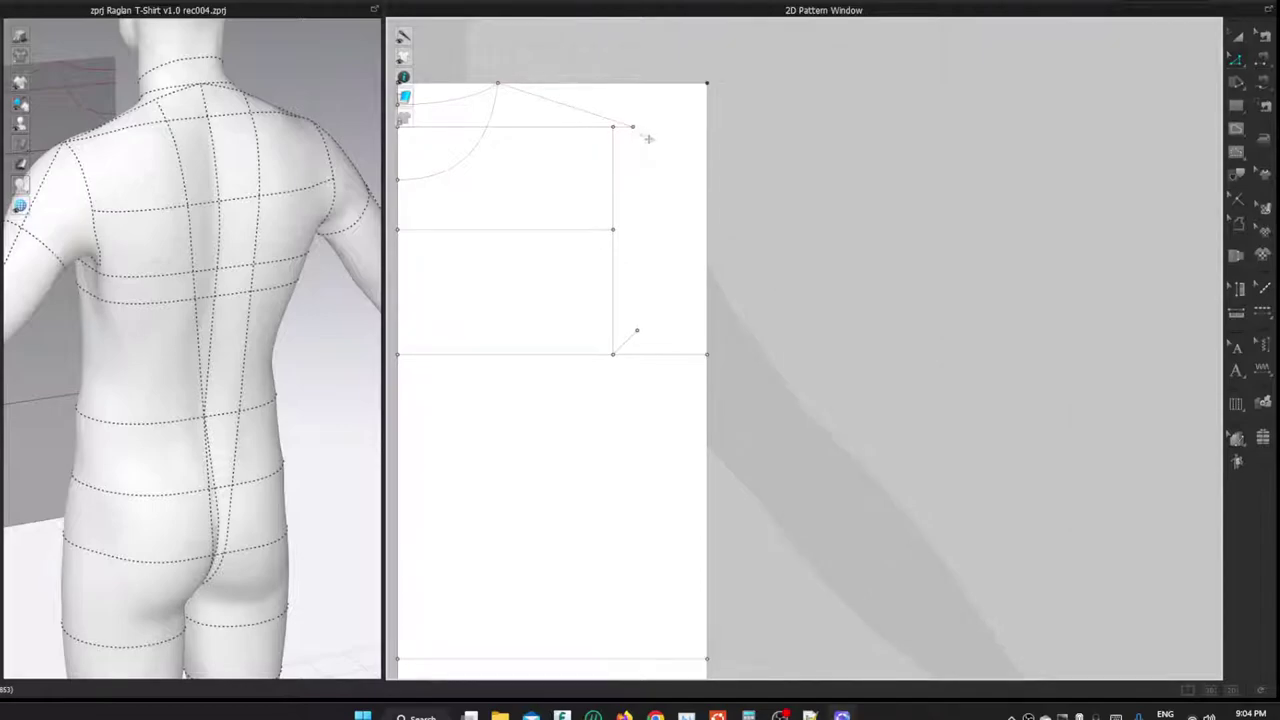
pyautogui.rightClick(633, 127)
pyautogui.moveTo(760, 207)
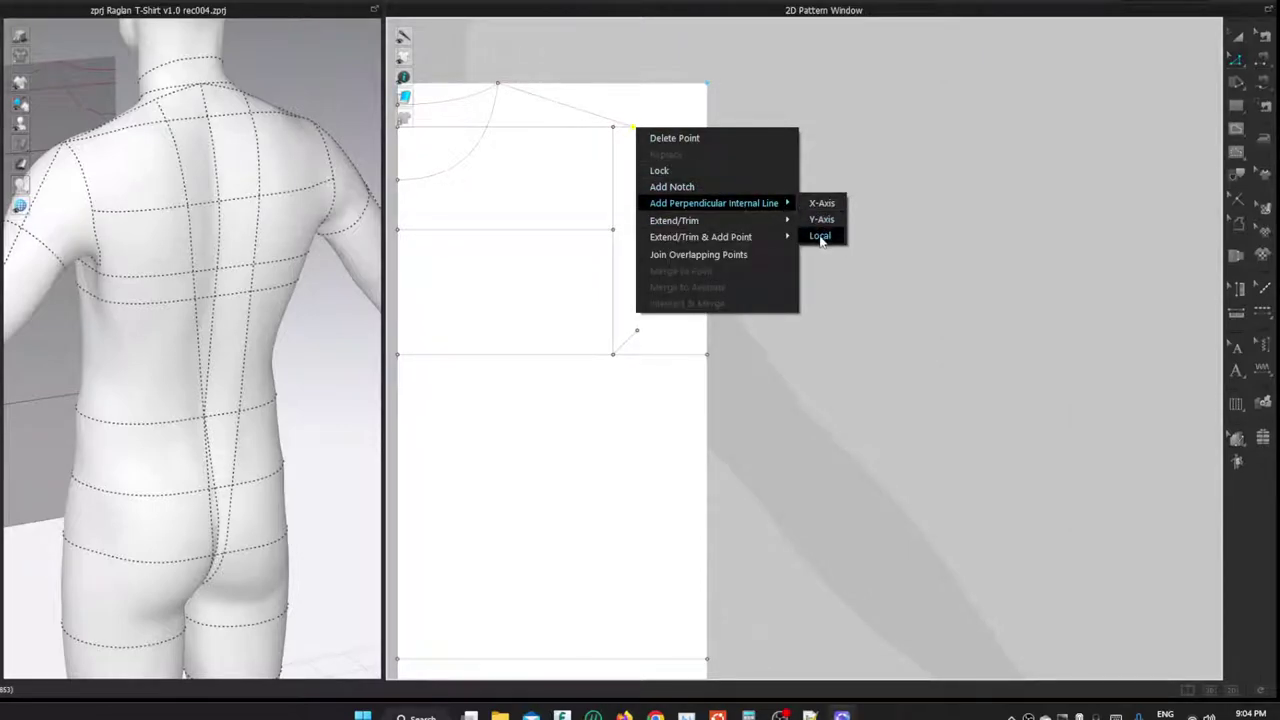
pyautogui.click(823, 222)
pyautogui.moveTo(636, 212); pyautogui.dragTo(966, 216)
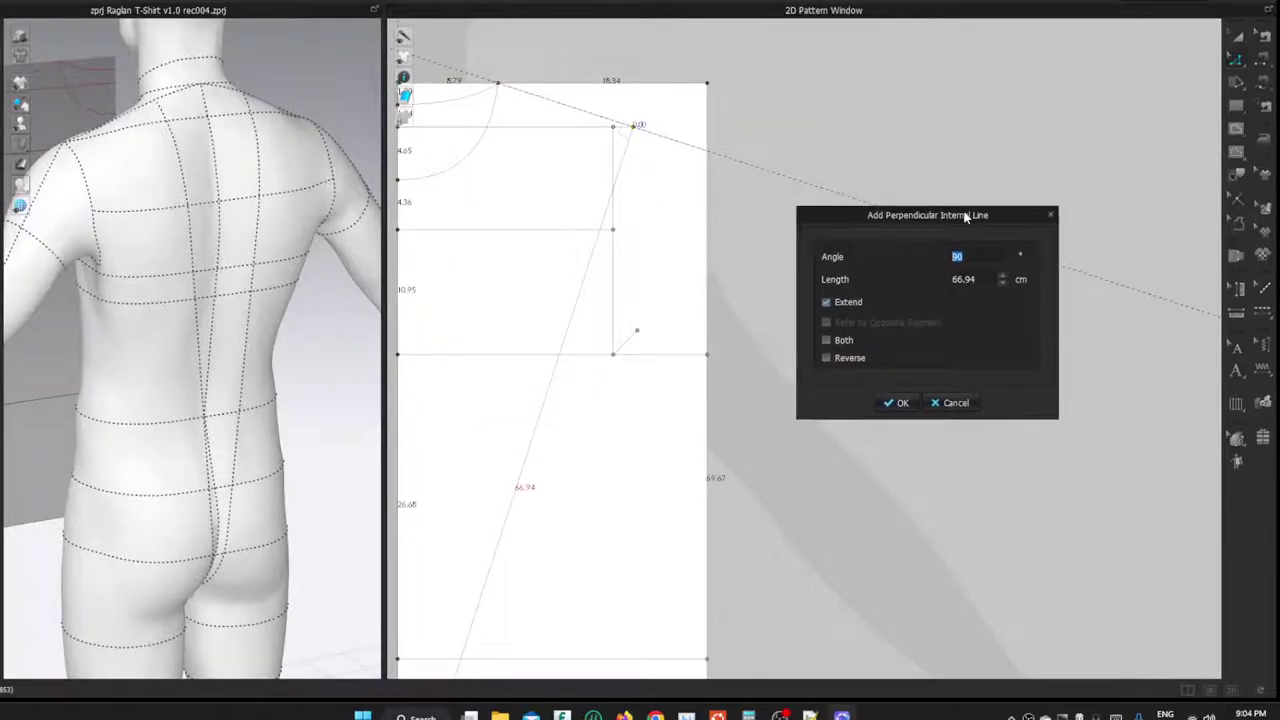
pyautogui.press('Tab')
pyautogui.write('7')
pyautogui.press('Return')
# - Draw a curved armhole from the shoulder's outer end to the chest line's outer end, through the across-back line's end and the diagonal guide's tip
pyautogui.moveTo(617, 107); pyautogui.dragTo(629, 144)
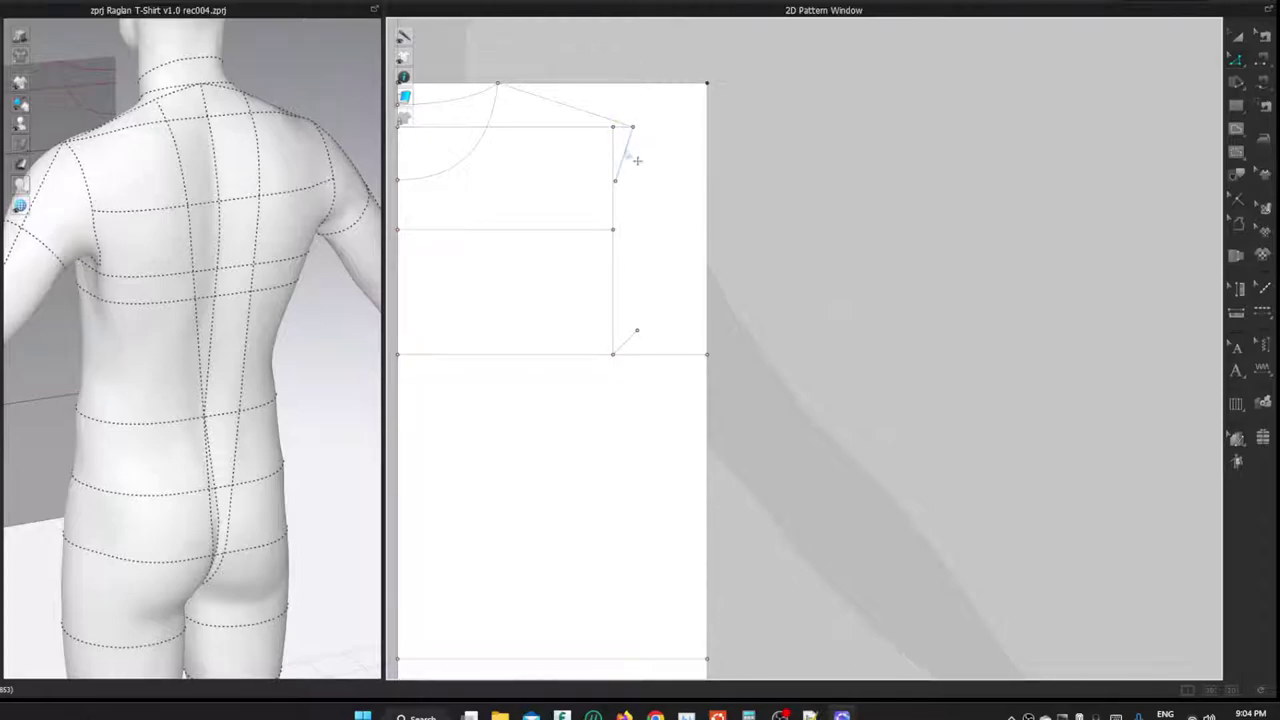
pyautogui.rightClick(626, 150)
pyautogui.click(670, 309)
pyautogui.click(632, 127)
pyautogui.click(706, 354)
pyautogui.moveTo(679, 265); pyautogui.dragTo(613, 354)
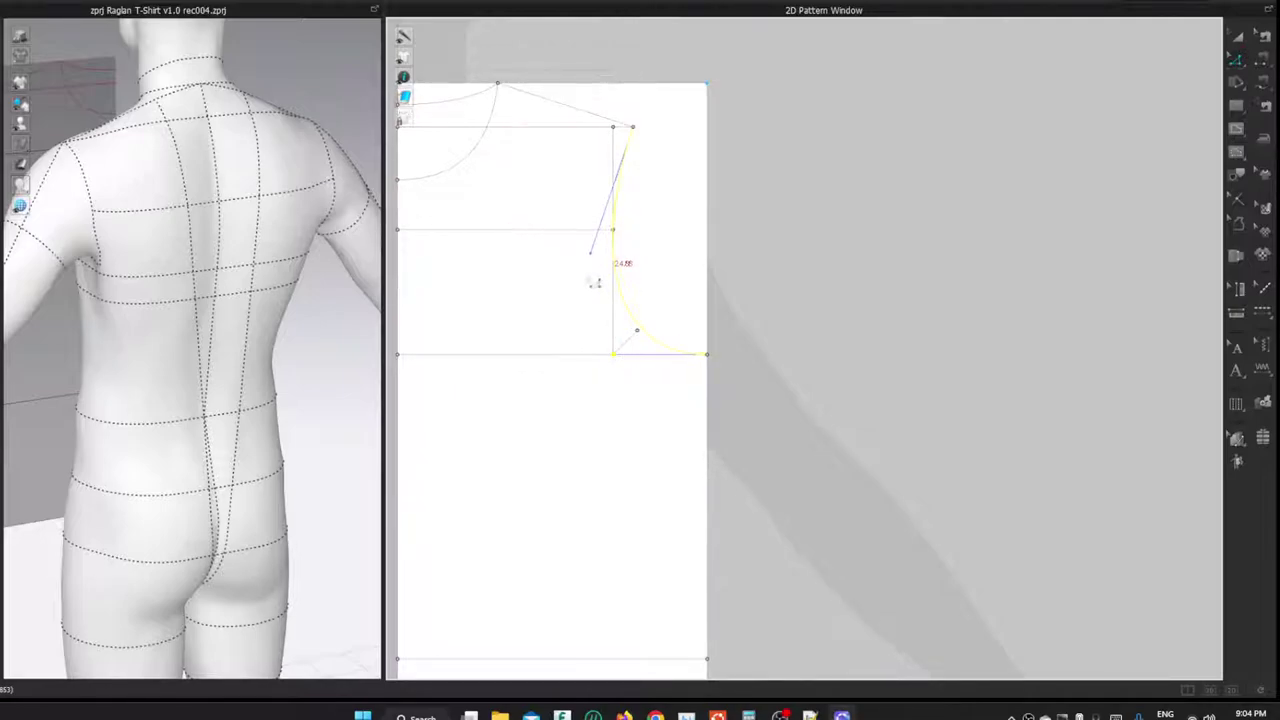
pyautogui.click(805, 185)
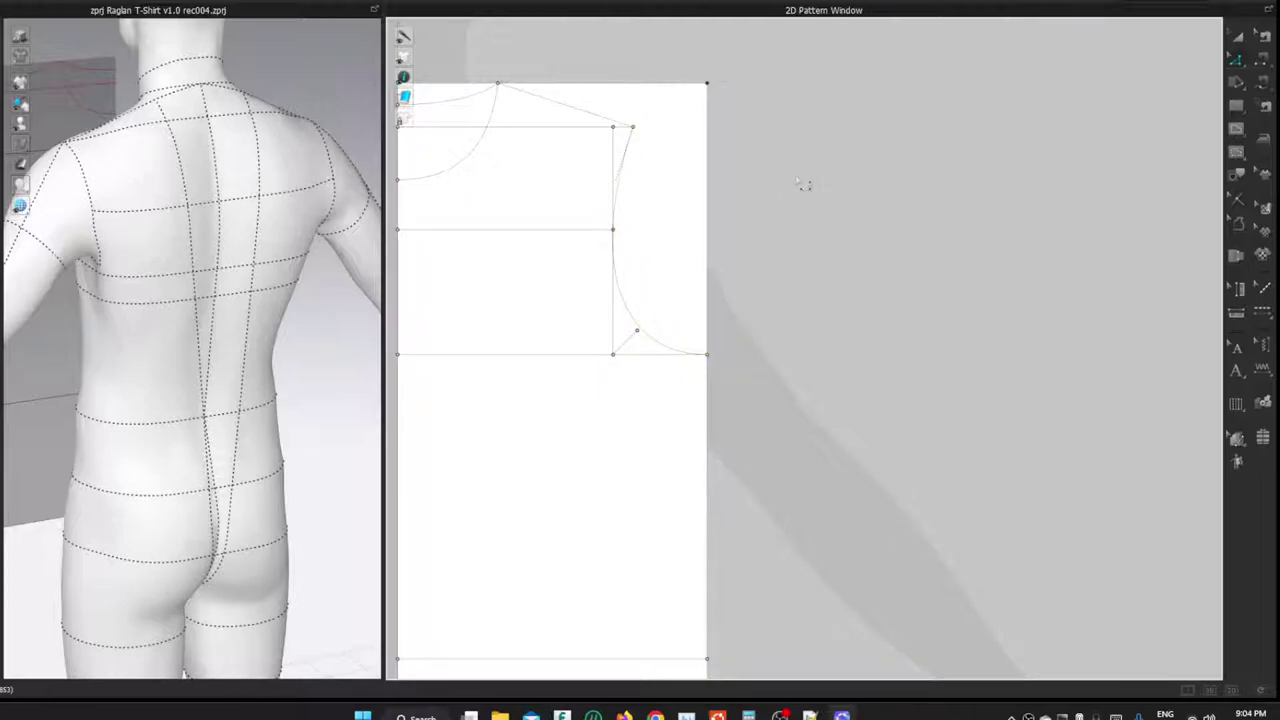
# - Move the finished body block well to the right, clear of the avatar silhouette
pyautogui.scroll(-3, 871, 289)
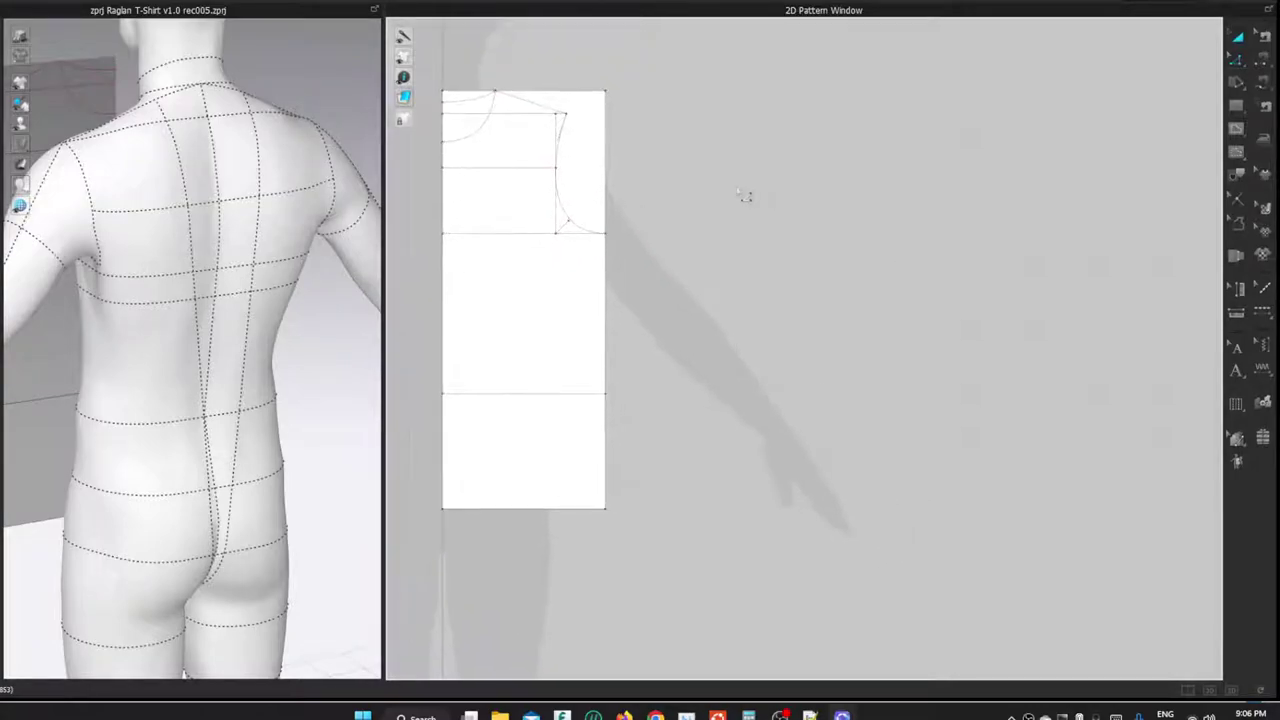
pyautogui.scroll(-1, 743, 194)
pyautogui.click(600, 257)
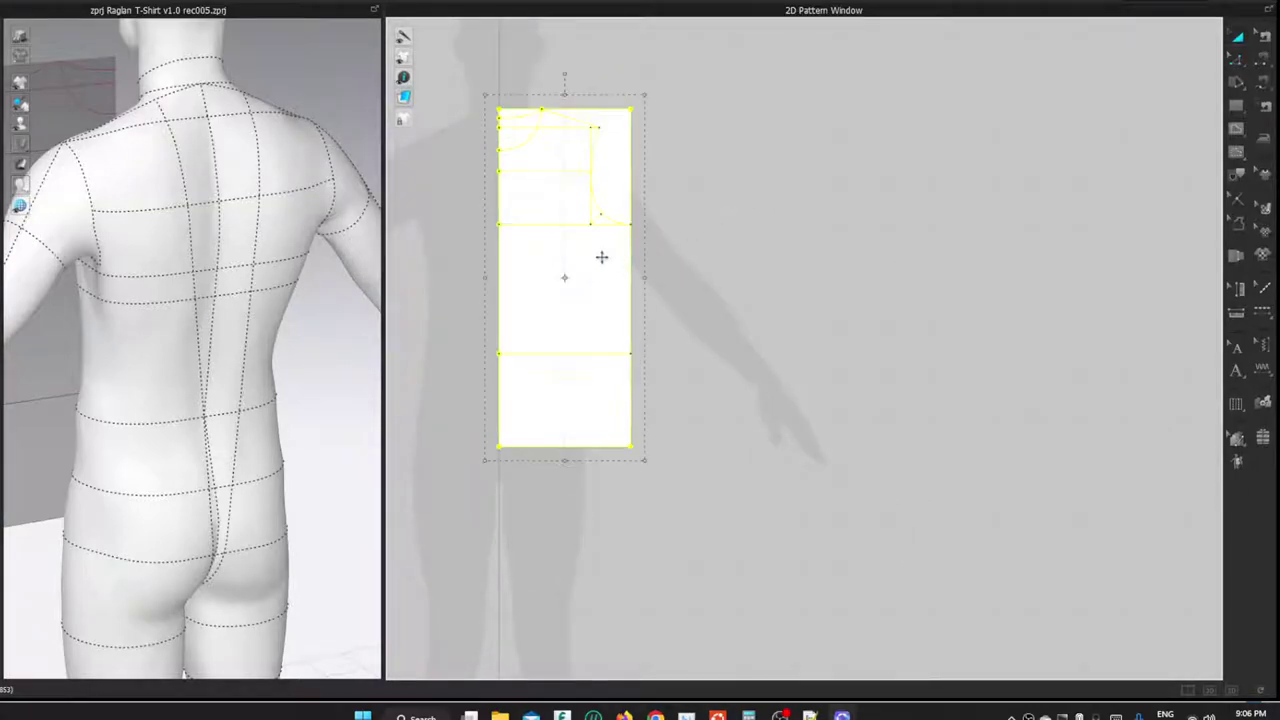
pyautogui.moveTo(559, 251); pyautogui.dragTo(1153, 258)
pyautogui.moveTo(1028, 240); pyautogui.dragTo(978, 249, button='middle')
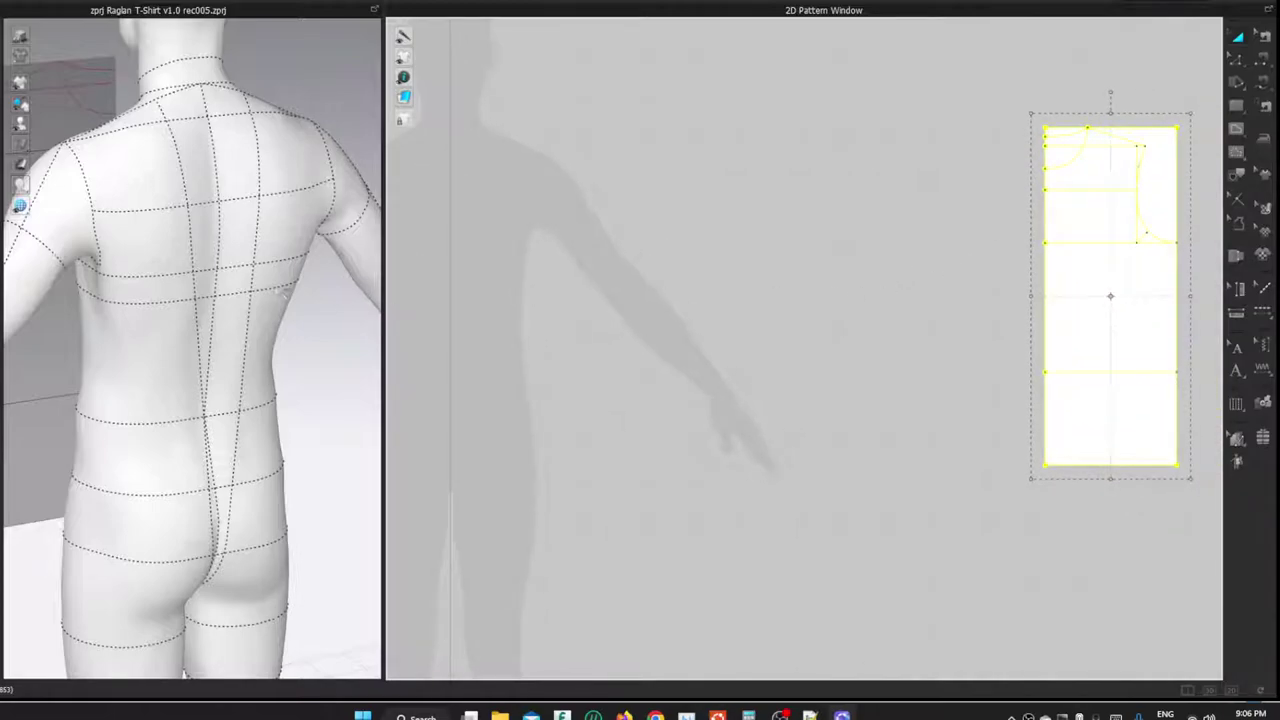
# - Reset the body block's 3D arrangement and deactivate the pattern
pyautogui.moveTo(243, 263); pyautogui.dragTo(99, 122, button='right')
pyautogui.rightClick(83, 107)
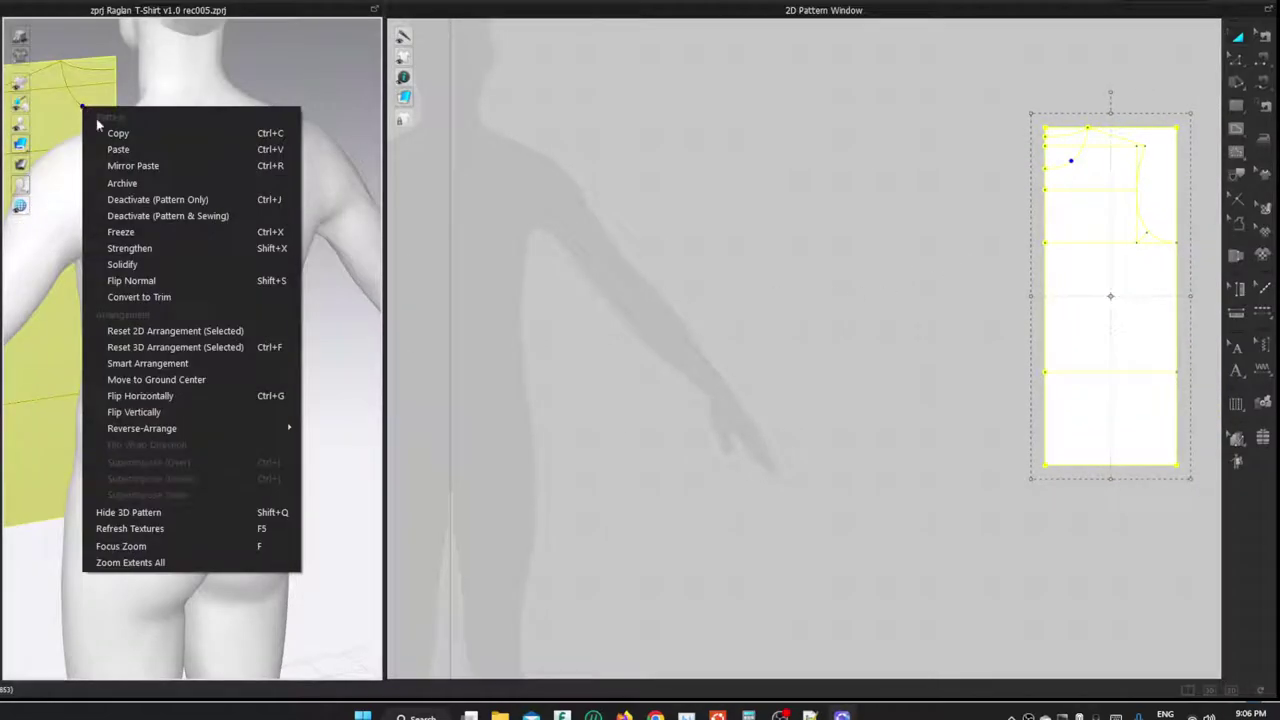
pyautogui.click(160, 331)
pyautogui.rightClick(1080, 231)
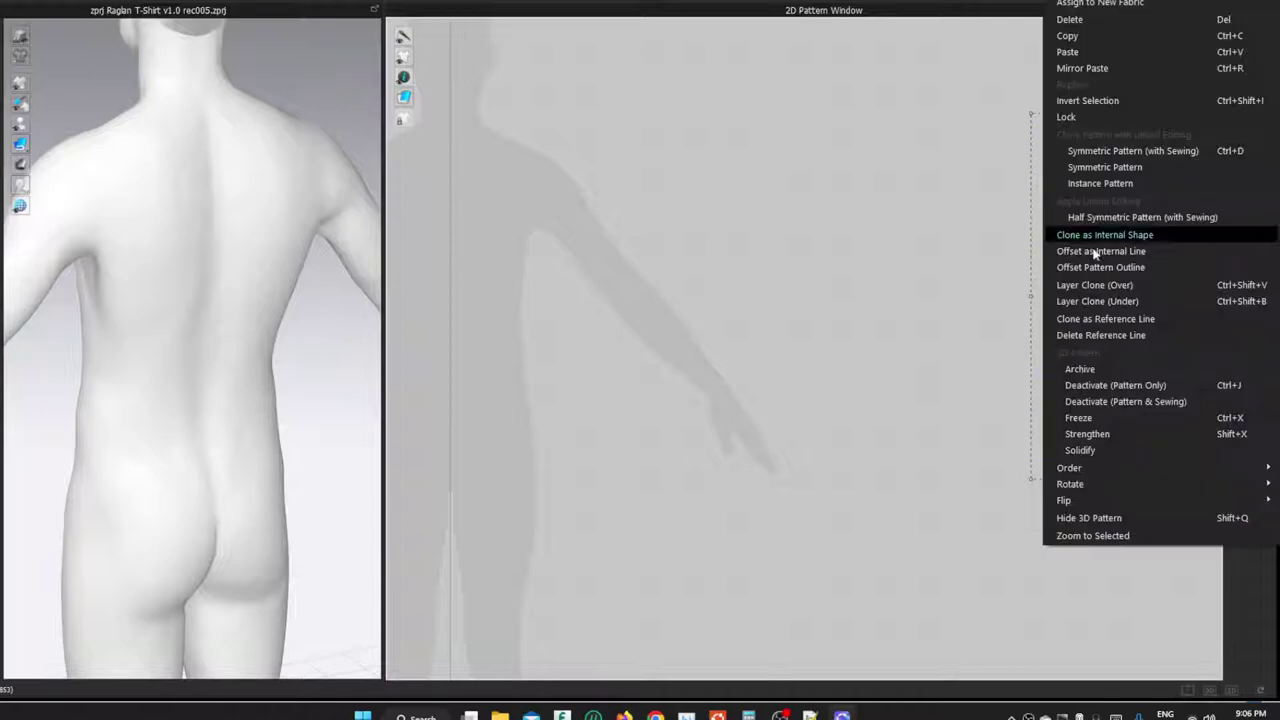
pyautogui.click(1109, 374)
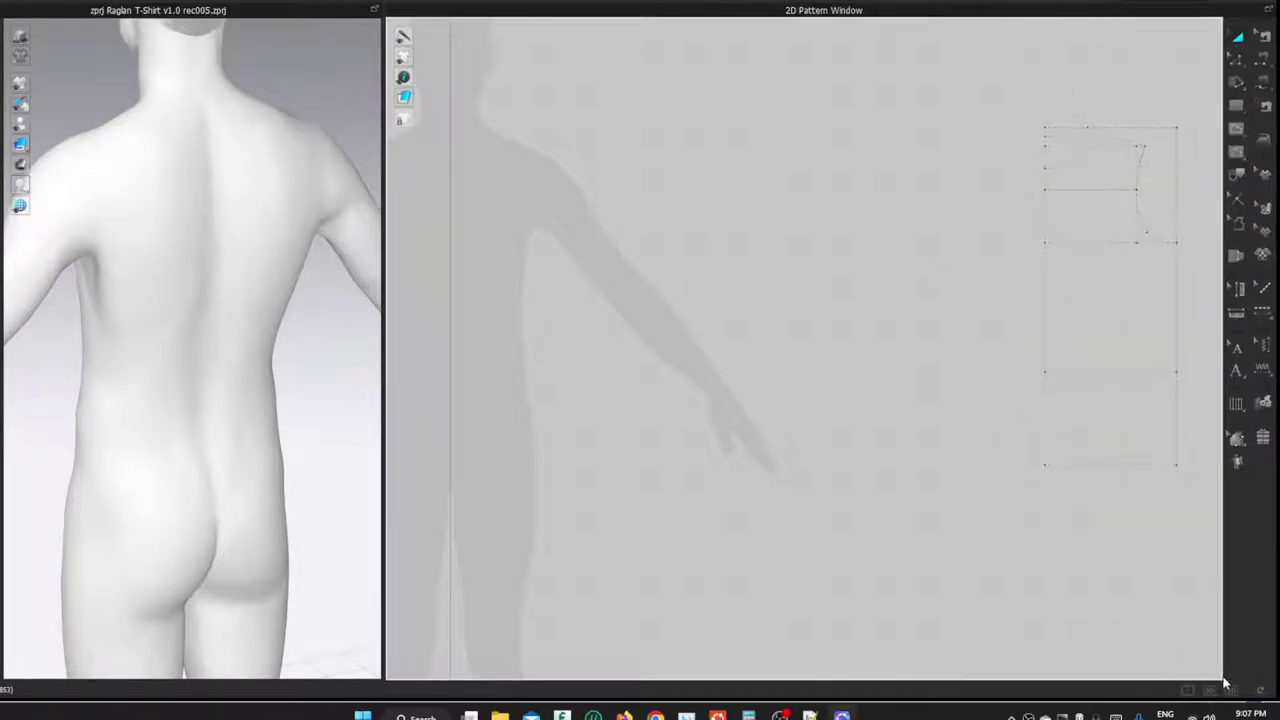
# - Trace the front outline, with front neckline, shoulder, armhole, side, hem and centre edge, as a new pattern piece placed beside the avatar's centre line
pyautogui.click(1224, 679)
pyautogui.moveTo(736, 240); pyautogui.dragTo(738, 248, button='middle')
pyautogui.press('i')
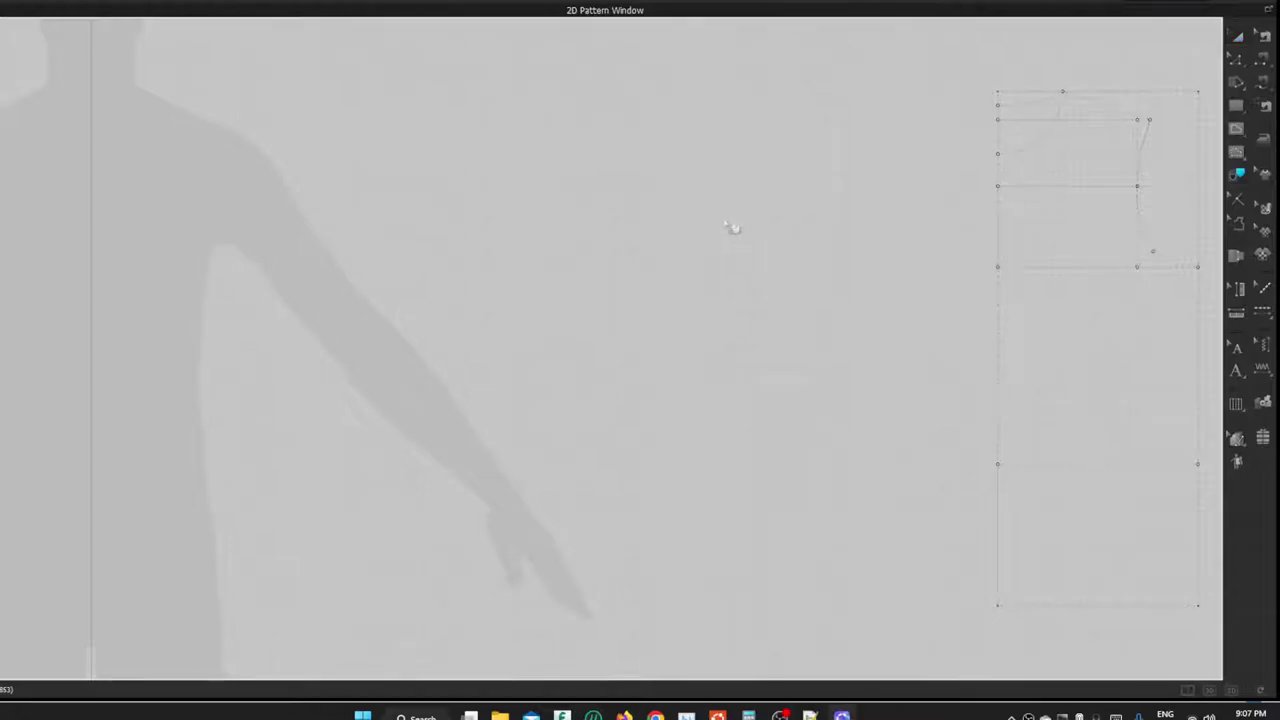
pyautogui.keyDown('shift'); pyautogui.click(999, 172); pyautogui.keyUp('shift')
pyautogui.keyDown('shift'); pyautogui.click(1000, 214); pyautogui.keyUp('shift')
pyautogui.keyDown('shift'); pyautogui.click(1001, 331); pyautogui.keyUp('shift')
pyautogui.keyDown('shift'); pyautogui.click(1171, 610); pyautogui.keyUp('shift')
pyautogui.keyDown('shift'); pyautogui.click(1198, 505); pyautogui.keyUp('shift')
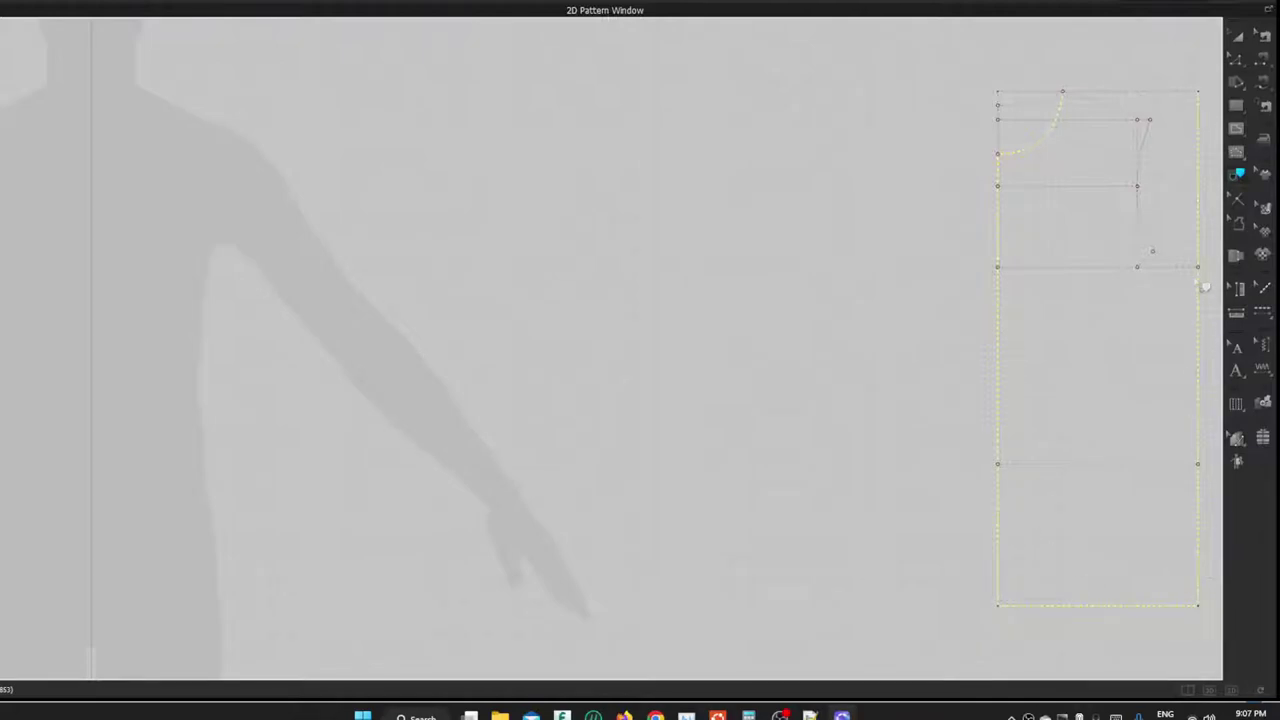
pyautogui.rightClick(1132, 118)
pyautogui.click(1160, 116)
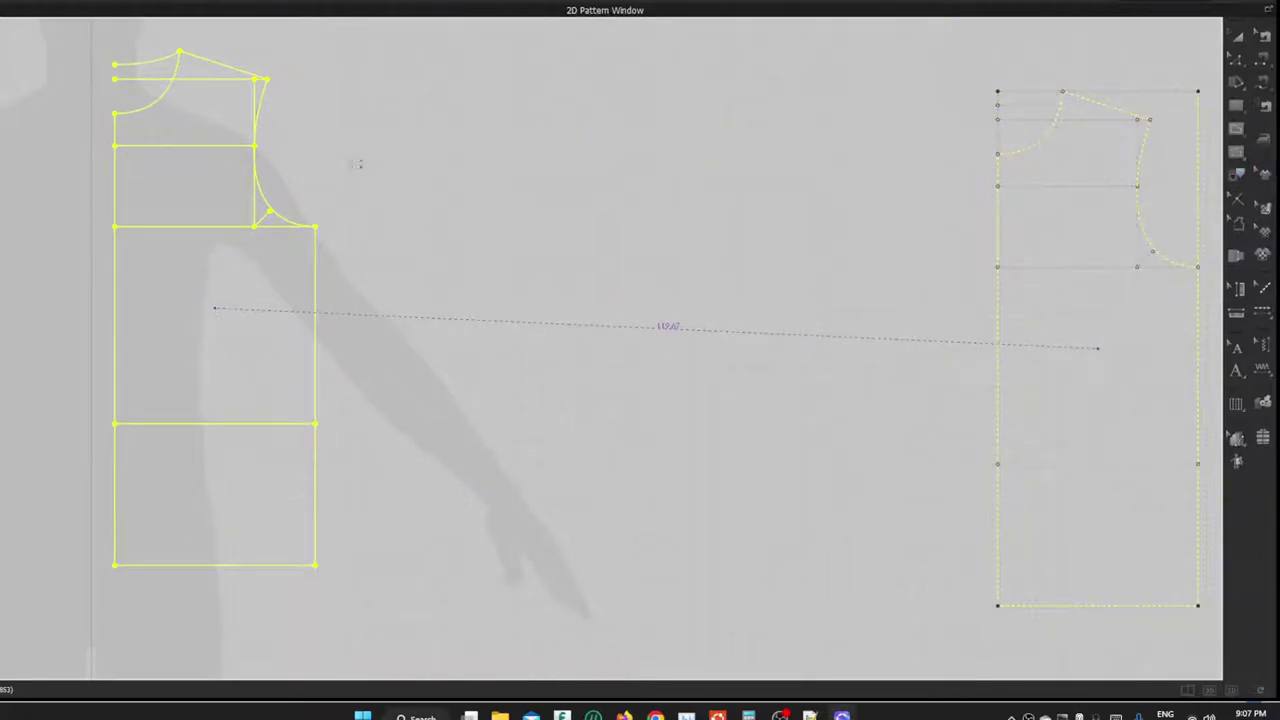
pyautogui.click(412, 150)
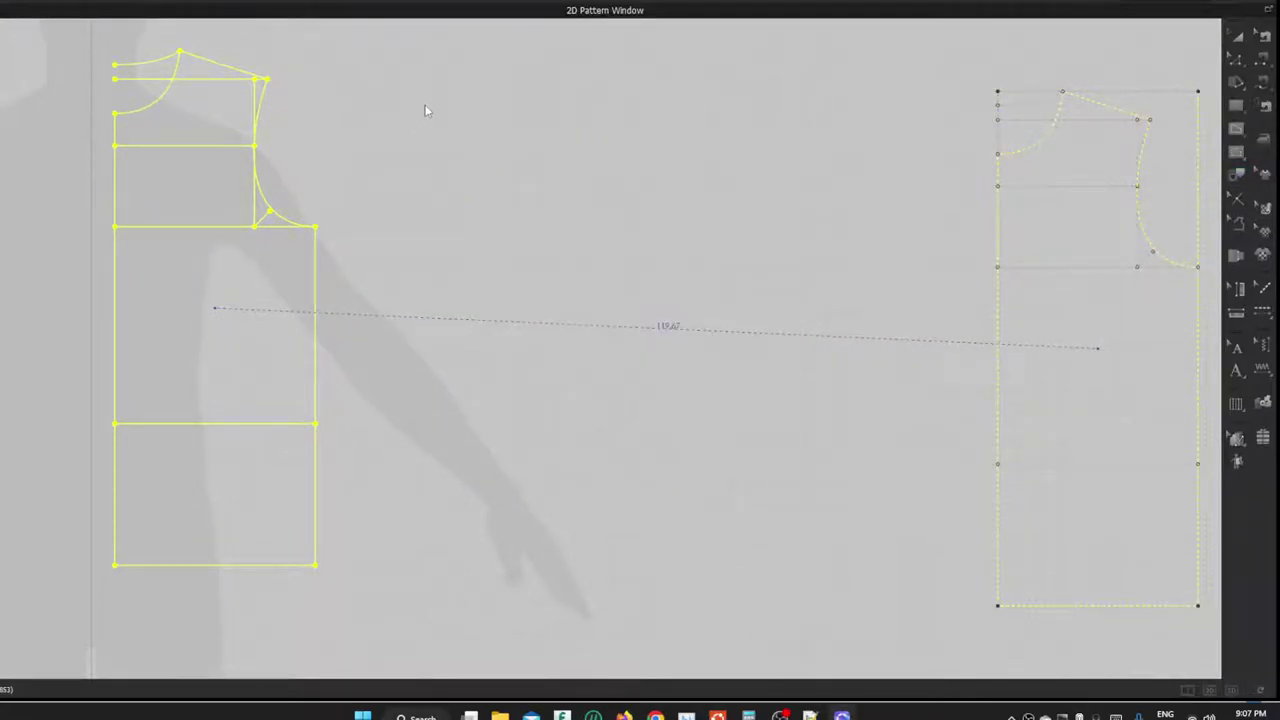
# - Delete the back neckline, upper horizontal line, vertical armhole line and diagonal guide left over on the front piece
pyautogui.press('z')
pyautogui.moveTo(123, 94); pyautogui.dragTo(131, 97)
pyautogui.press('Delete')
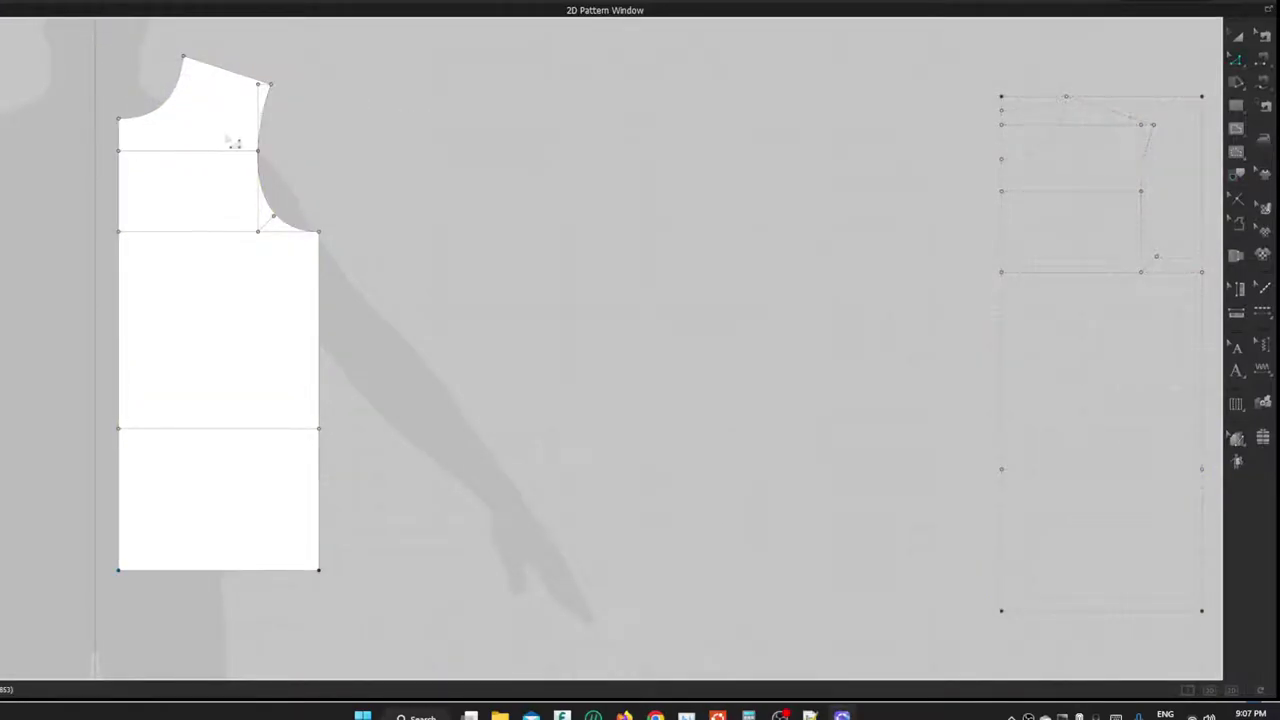
pyautogui.click(260, 112)
pyautogui.click(268, 224)
# - Convert the front piece's three horizontal internal lines to baselines and delete the leftover points along its centre edge
pyautogui.click(222, 151)
pyautogui.keyDown('shift'); pyautogui.click(221, 236); pyautogui.keyUp('shift')
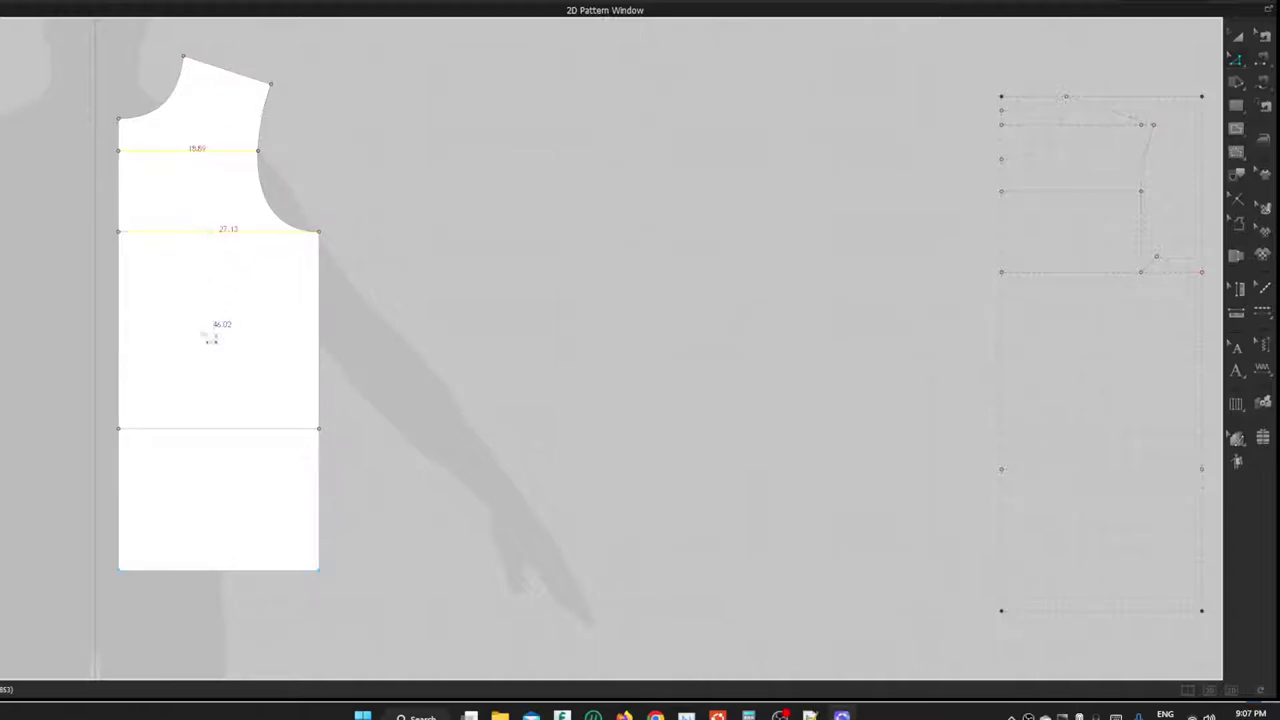
pyautogui.keyDown('shift'); pyautogui.click(206, 431); pyautogui.keyUp('shift')
pyautogui.rightClick(201, 432)
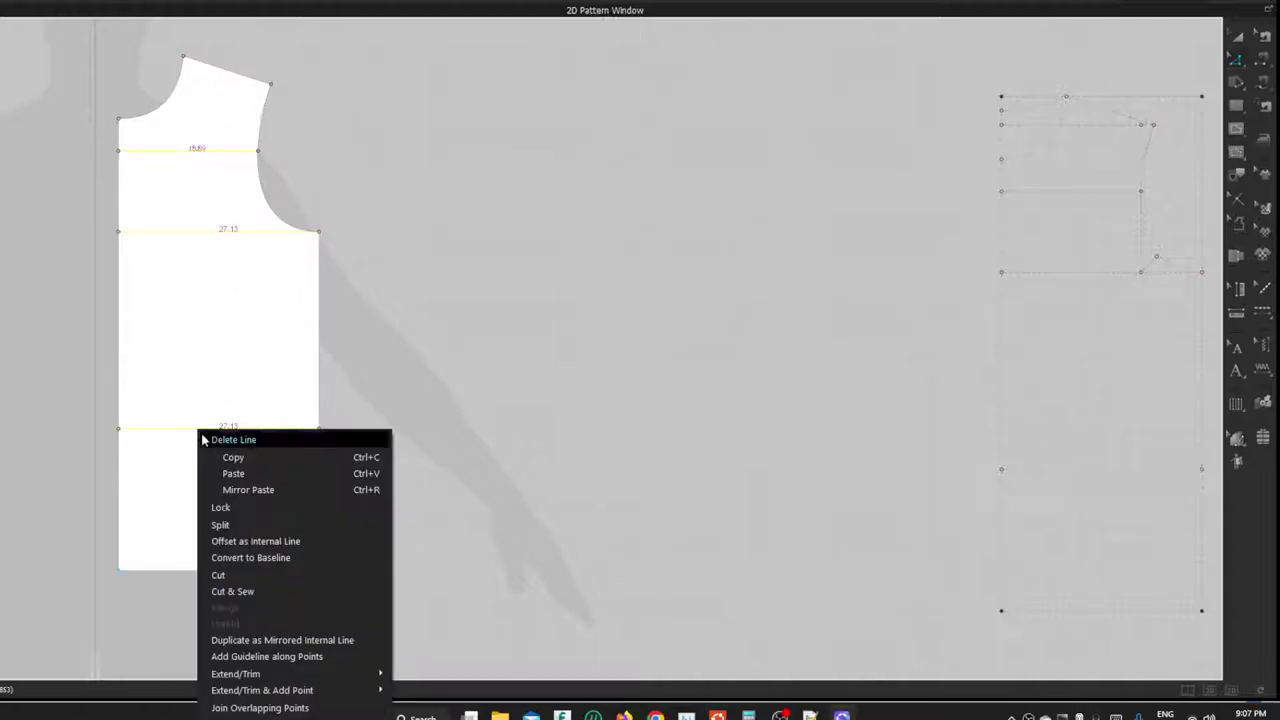
pyautogui.click(252, 557)
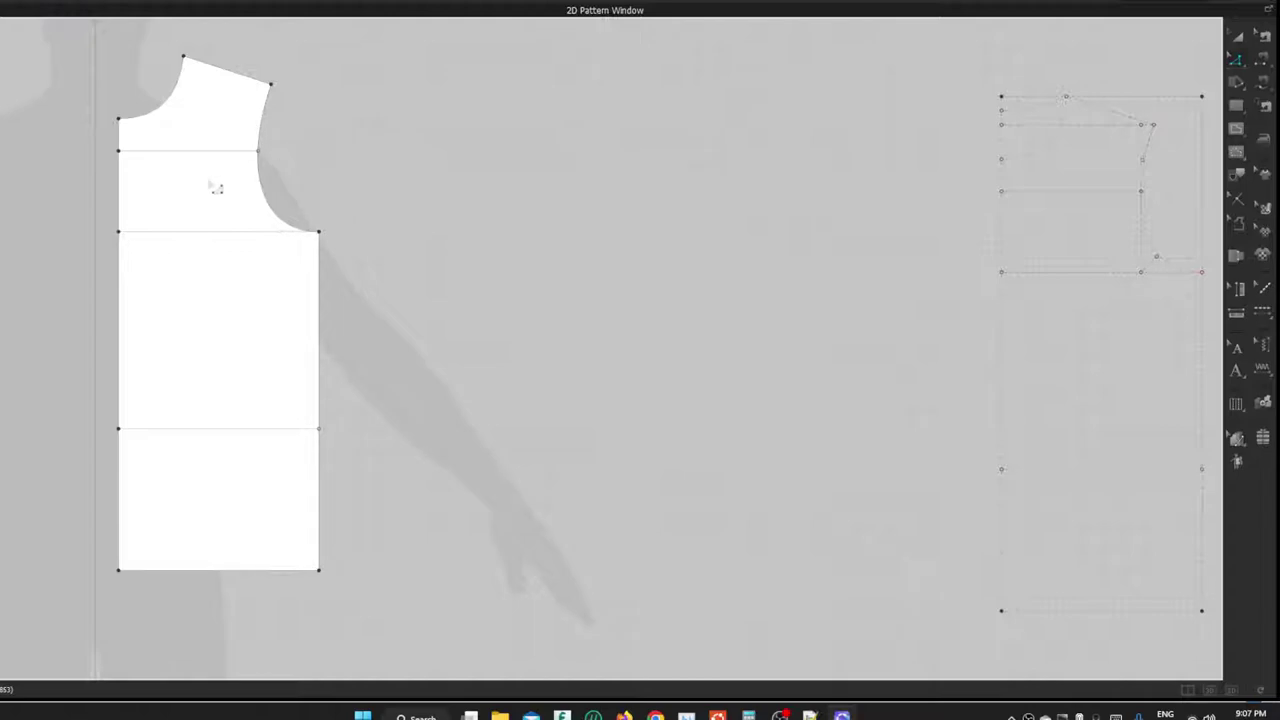
pyautogui.moveTo(104, 143); pyautogui.dragTo(145, 529)
pyautogui.press('Delete')
# - Trace the back outline from the base block, using the shallow back neckline, as a new pattern piece placed beside the front piece
pyautogui.keyDown('shift'); pyautogui.click(1003, 118); pyautogui.keyUp('shift')
pyautogui.keyDown('shift'); pyautogui.click(1001, 143); pyautogui.keyUp('shift')
pyautogui.keyDown('shift'); pyautogui.click(1004, 191); pyautogui.keyUp('shift')
pyautogui.keyDown('shift'); pyautogui.click(1011, 191); pyautogui.keyUp('shift')
pyautogui.keyDown('shift'); pyautogui.click(1002, 182); pyautogui.keyUp('shift')
pyautogui.keyDown('shift'); pyautogui.click(1003, 214); pyautogui.keyUp('shift')
pyautogui.keyDown('shift'); pyautogui.click(1004, 352); pyautogui.keyUp('shift')
pyautogui.keyDown('shift'); pyautogui.click(1196, 610); pyautogui.keyUp('shift')
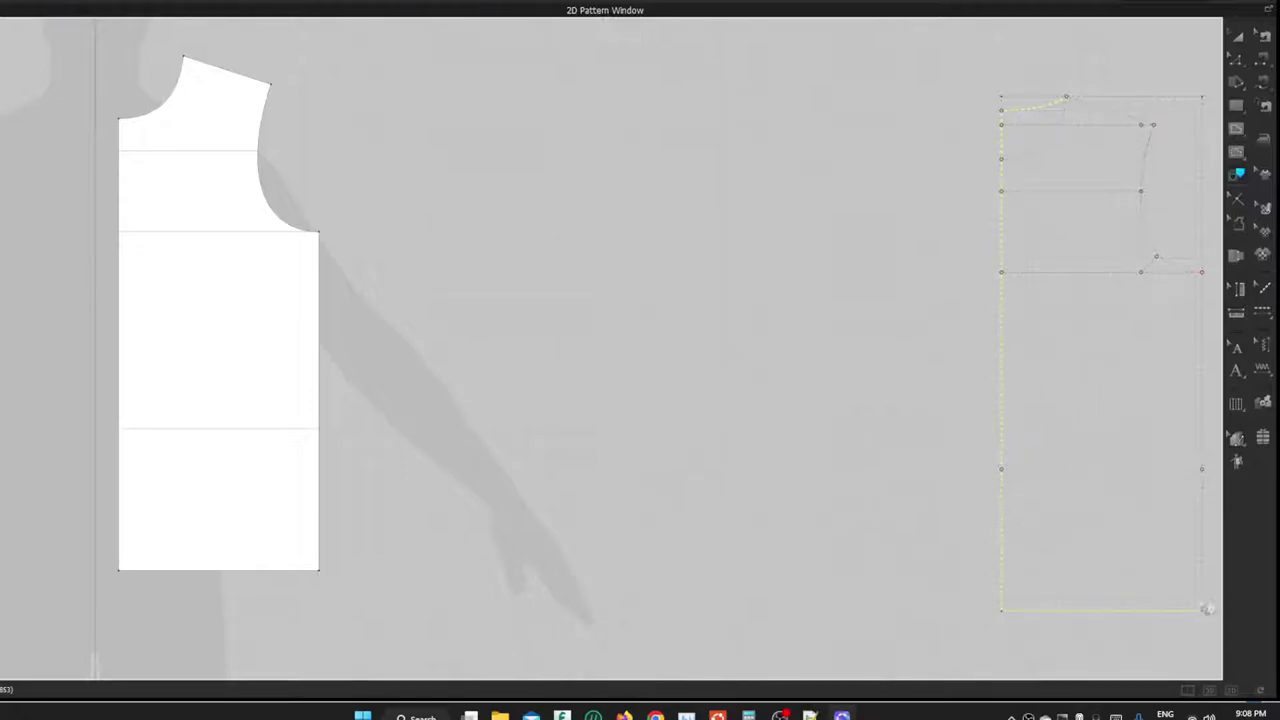
pyautogui.rightClick(1125, 123)
pyautogui.click(1140, 121)
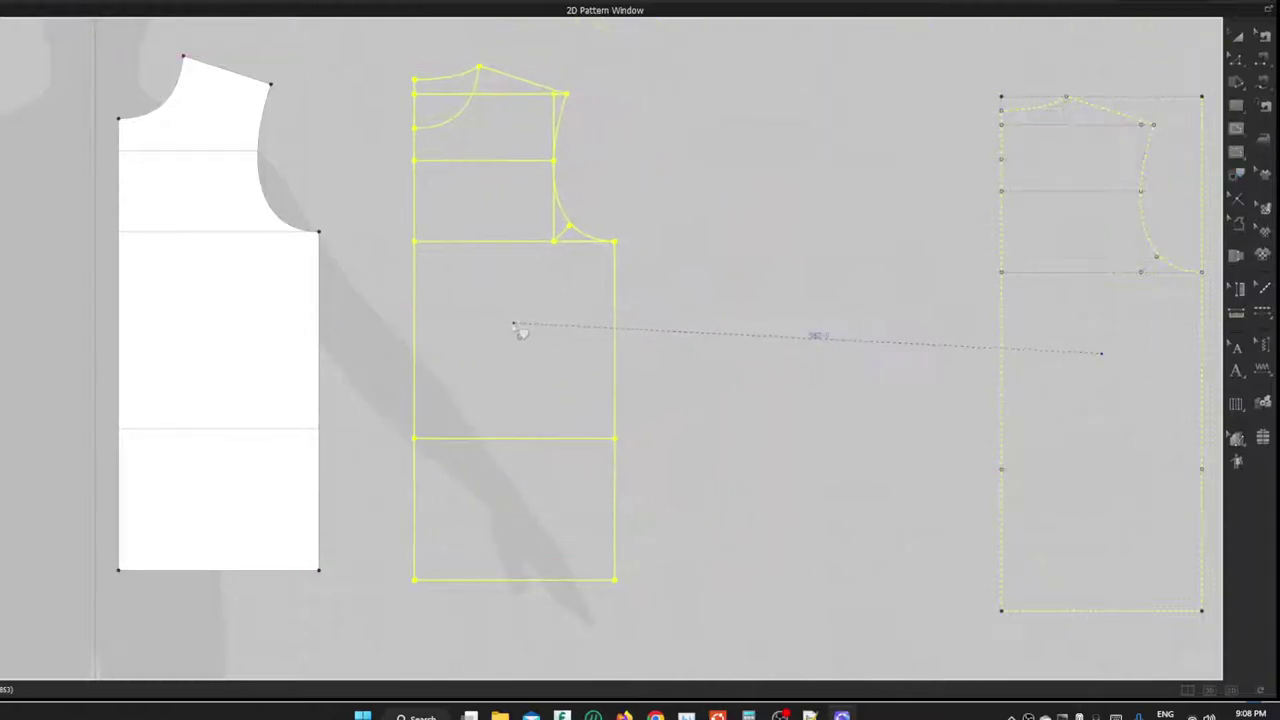
pyautogui.click(480, 317)
pyautogui.click(620, 114)
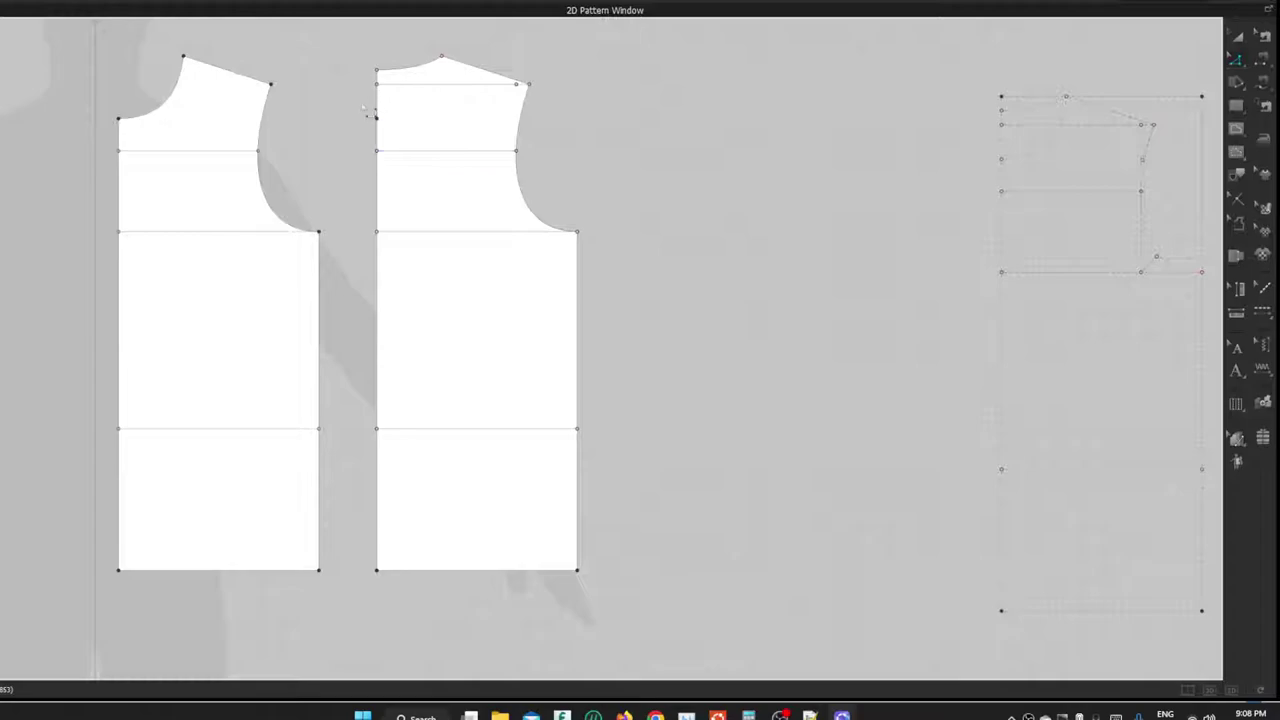
# - Convert the back piece's four horizontal internal lines to baselines and delete the leftover points along its centre edge
pyautogui.press('Delete')
pyautogui.click(432, 85)
pyautogui.keyDown('shift'); pyautogui.click(426, 151); pyautogui.keyUp('shift')
pyautogui.keyDown('shift'); pyautogui.click(432, 230); pyautogui.keyUp('shift')
pyautogui.keyDown('shift'); pyautogui.click(440, 429); pyautogui.keyUp('shift')
pyautogui.rightClick(437, 432)
pyautogui.click(481, 556)
pyautogui.moveTo(396, 132); pyautogui.dragTo(418, 477)
pyautogui.press('Delete')
pyautogui.click(466, 180)
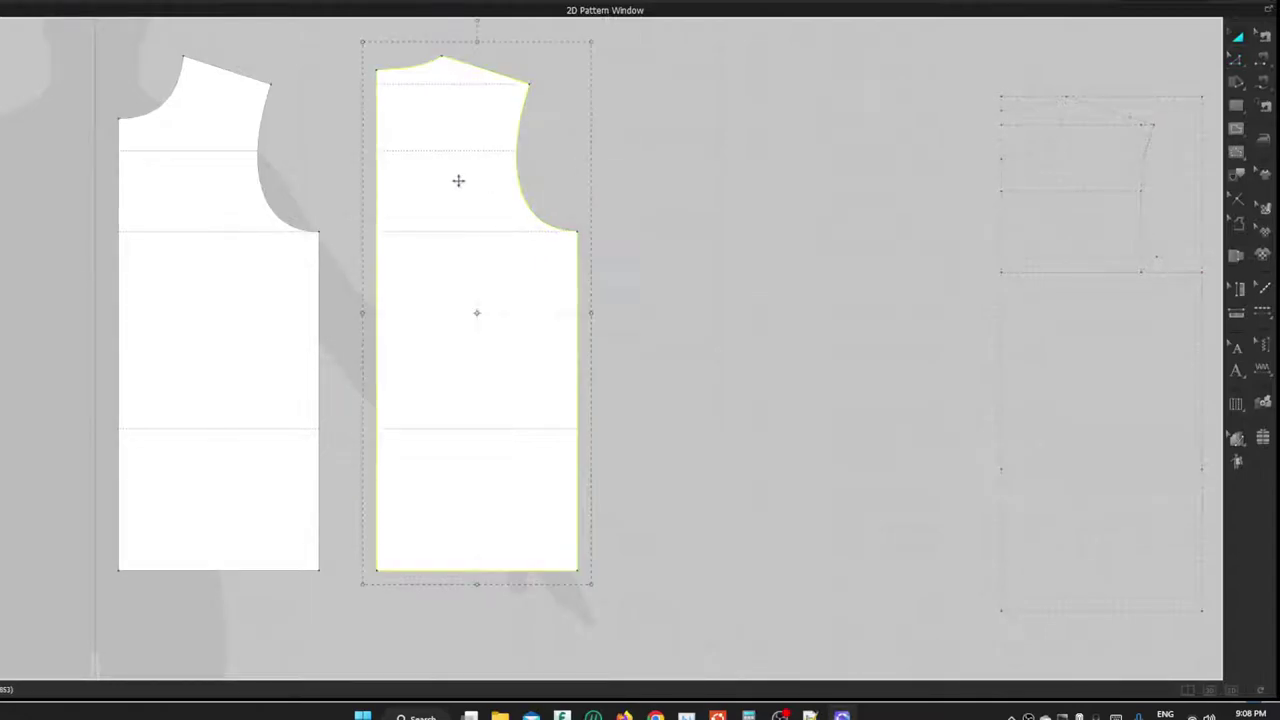